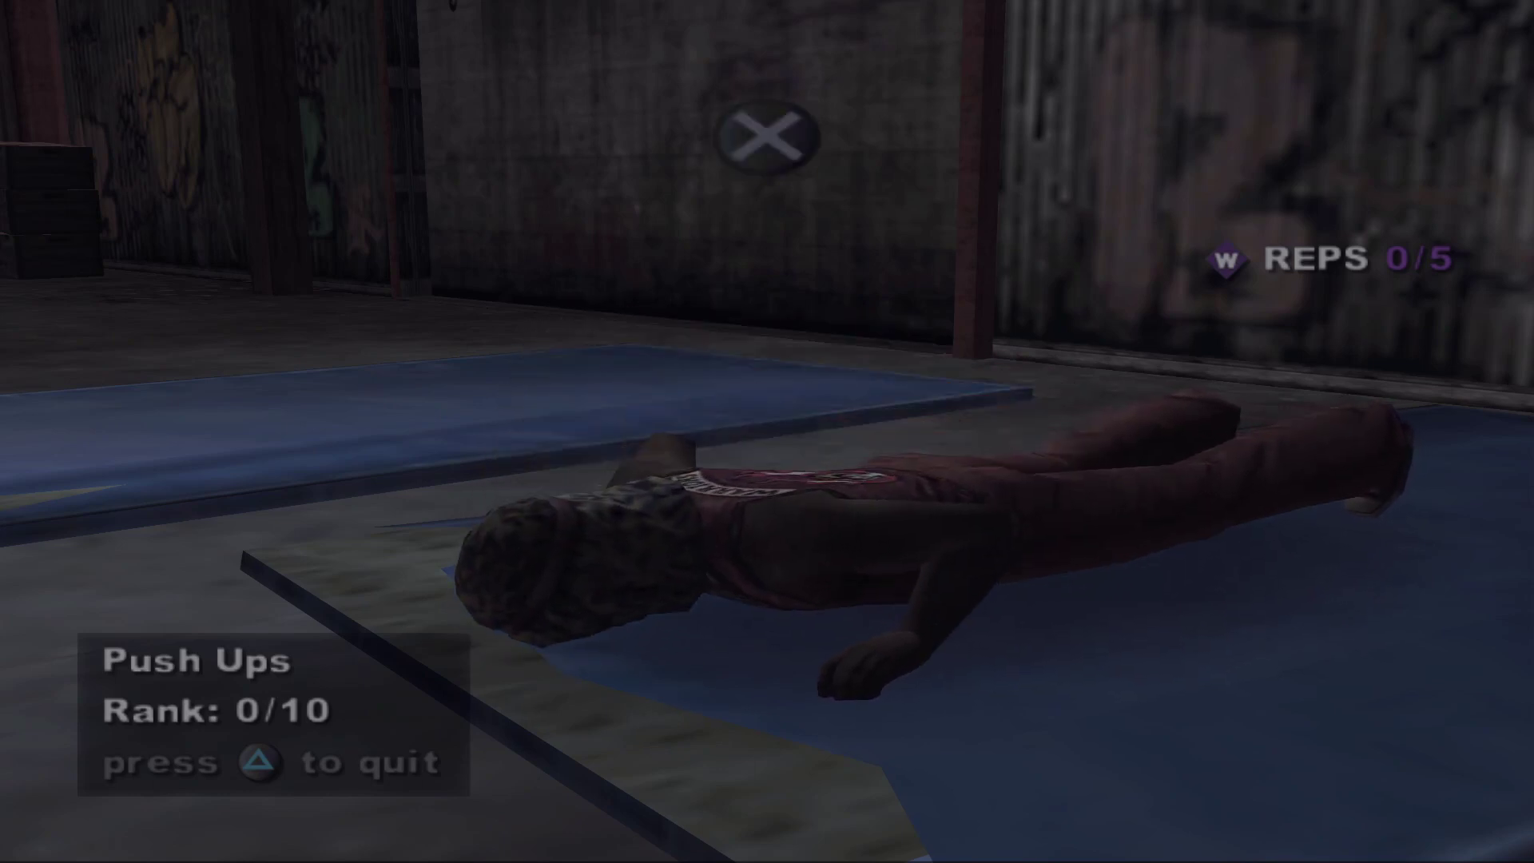
Complete the push-up reps in The Warriors and run the character past the punching bag.
key("w")
key("w")
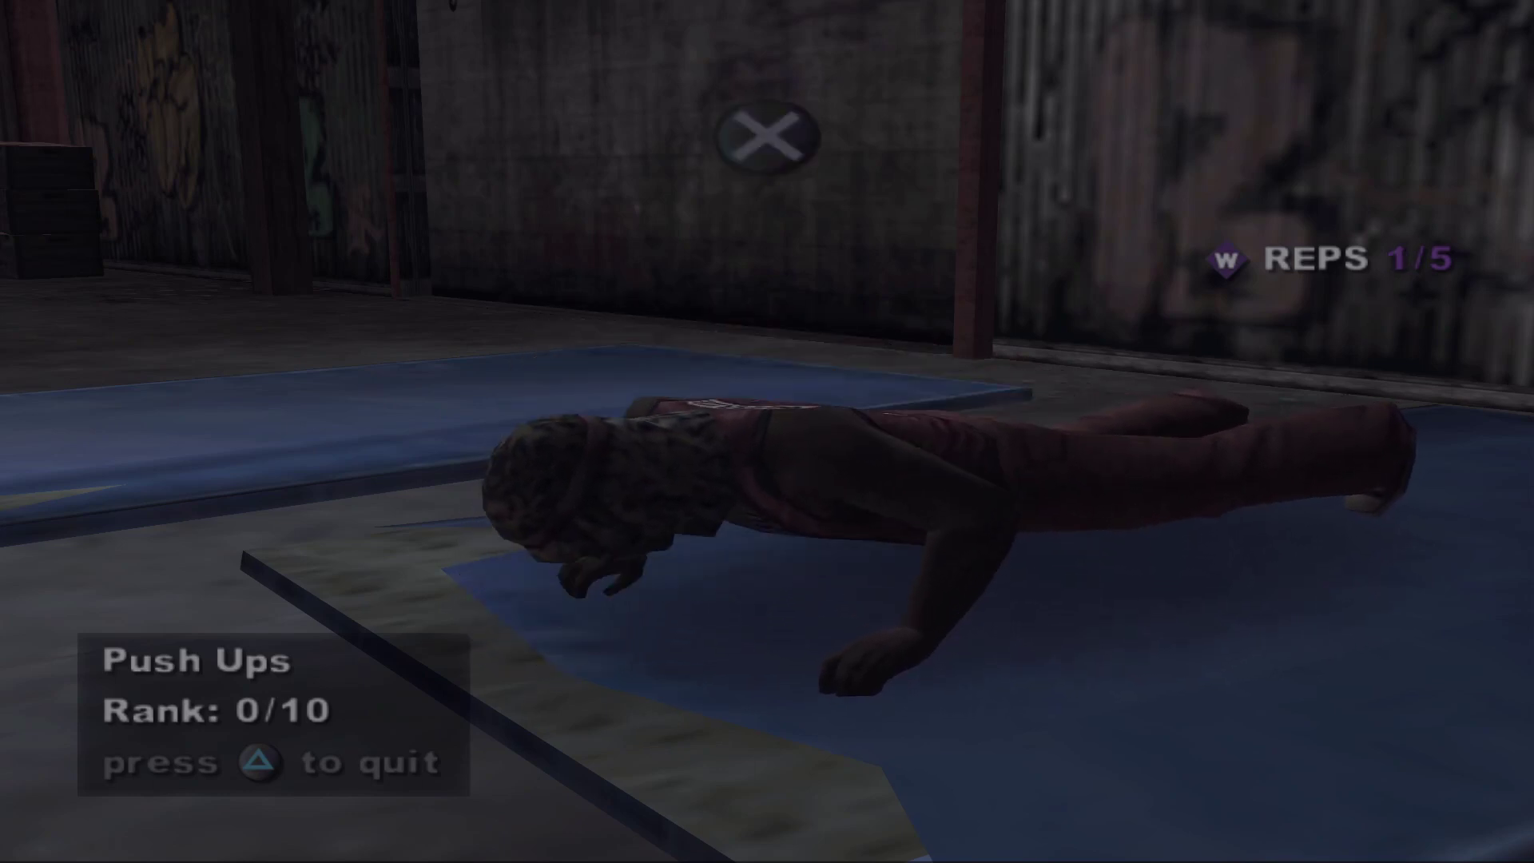
key("w")
key("w")
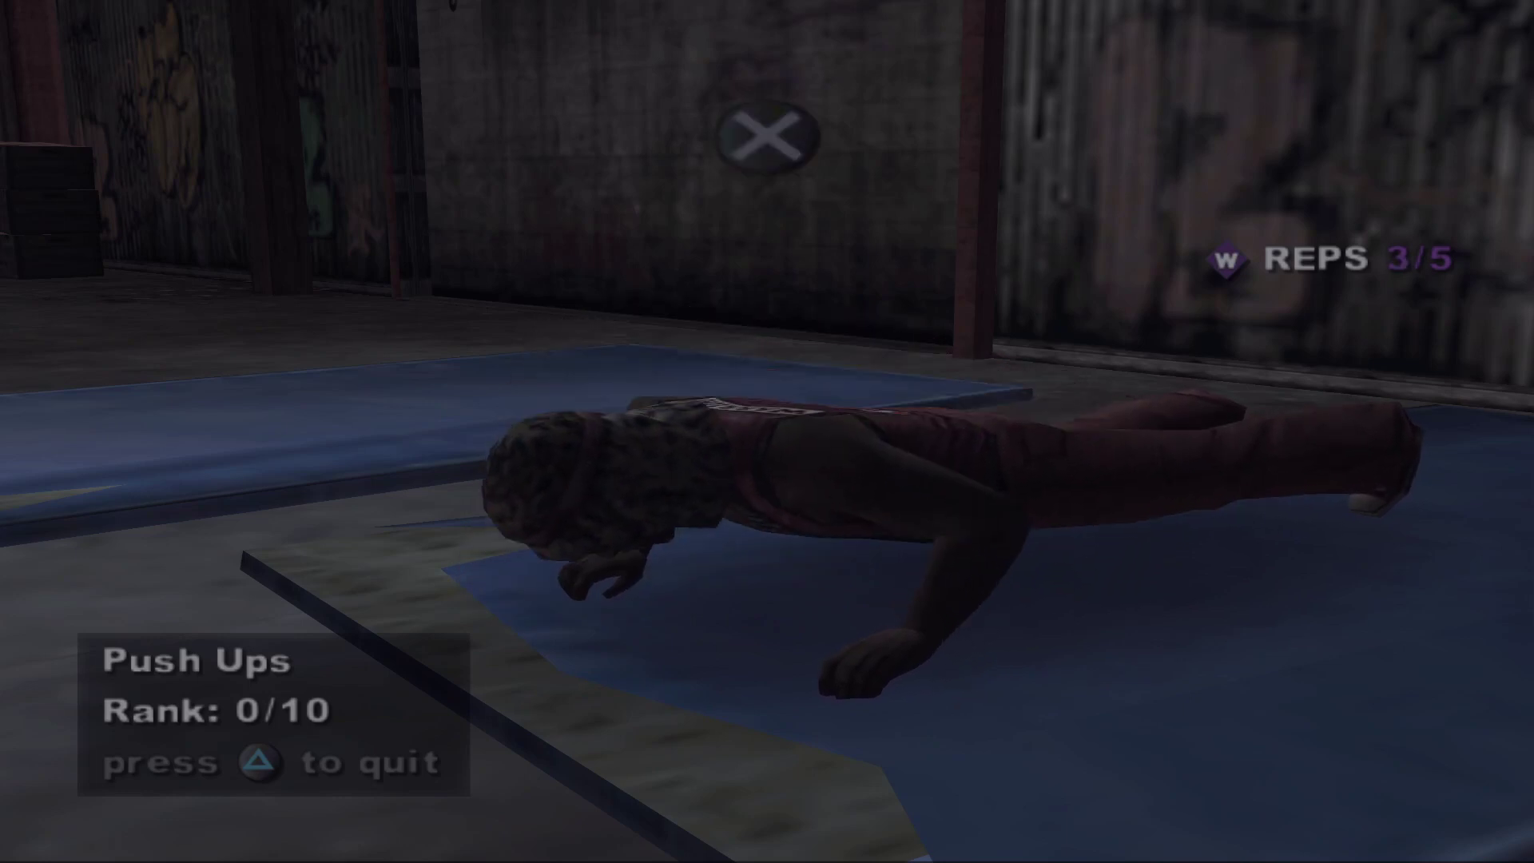
key("w")
key("w")
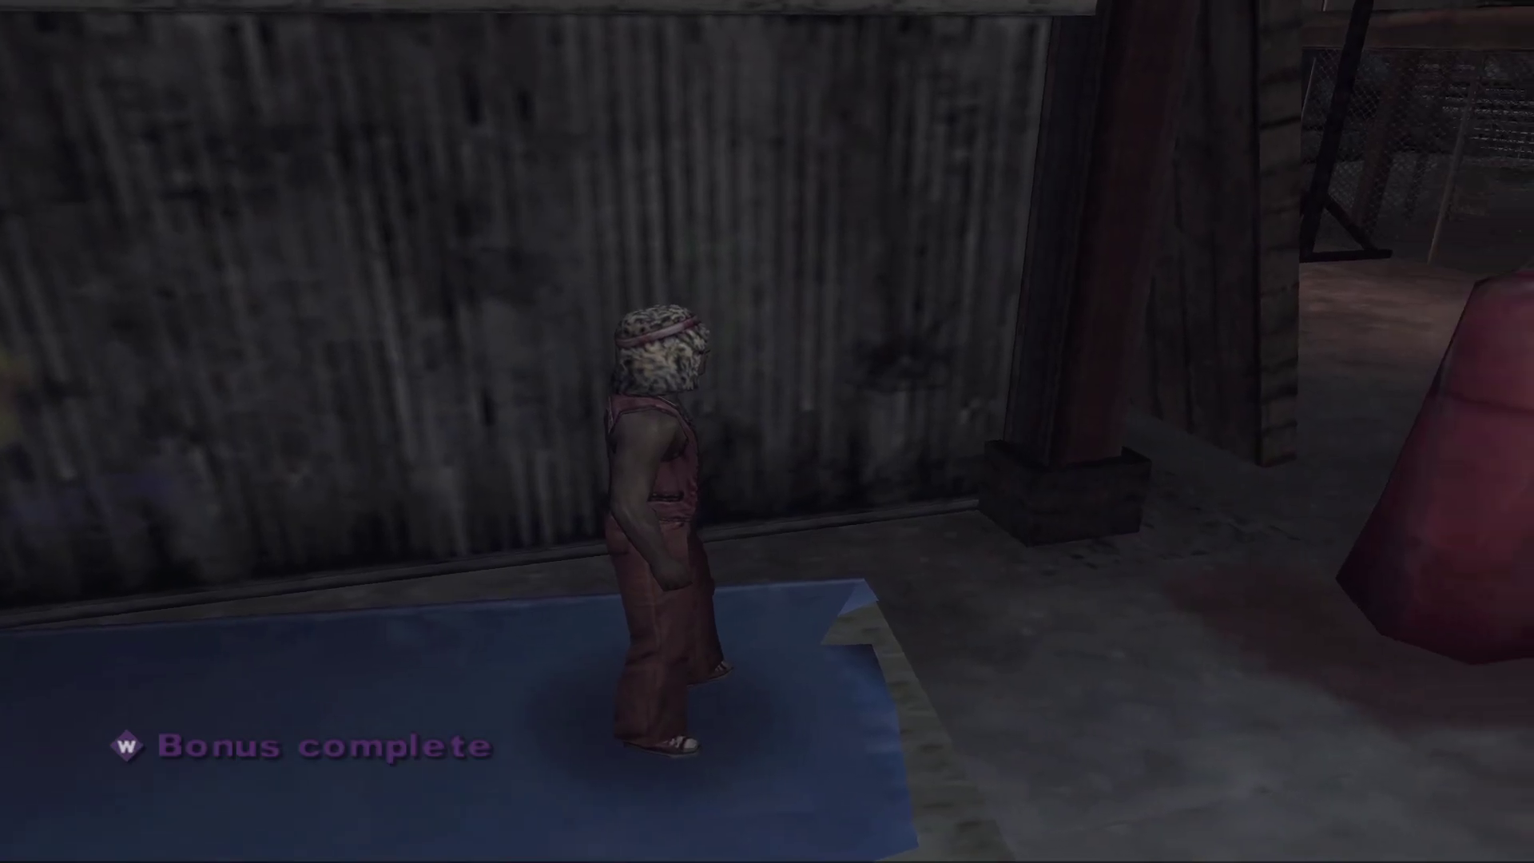
key("w")
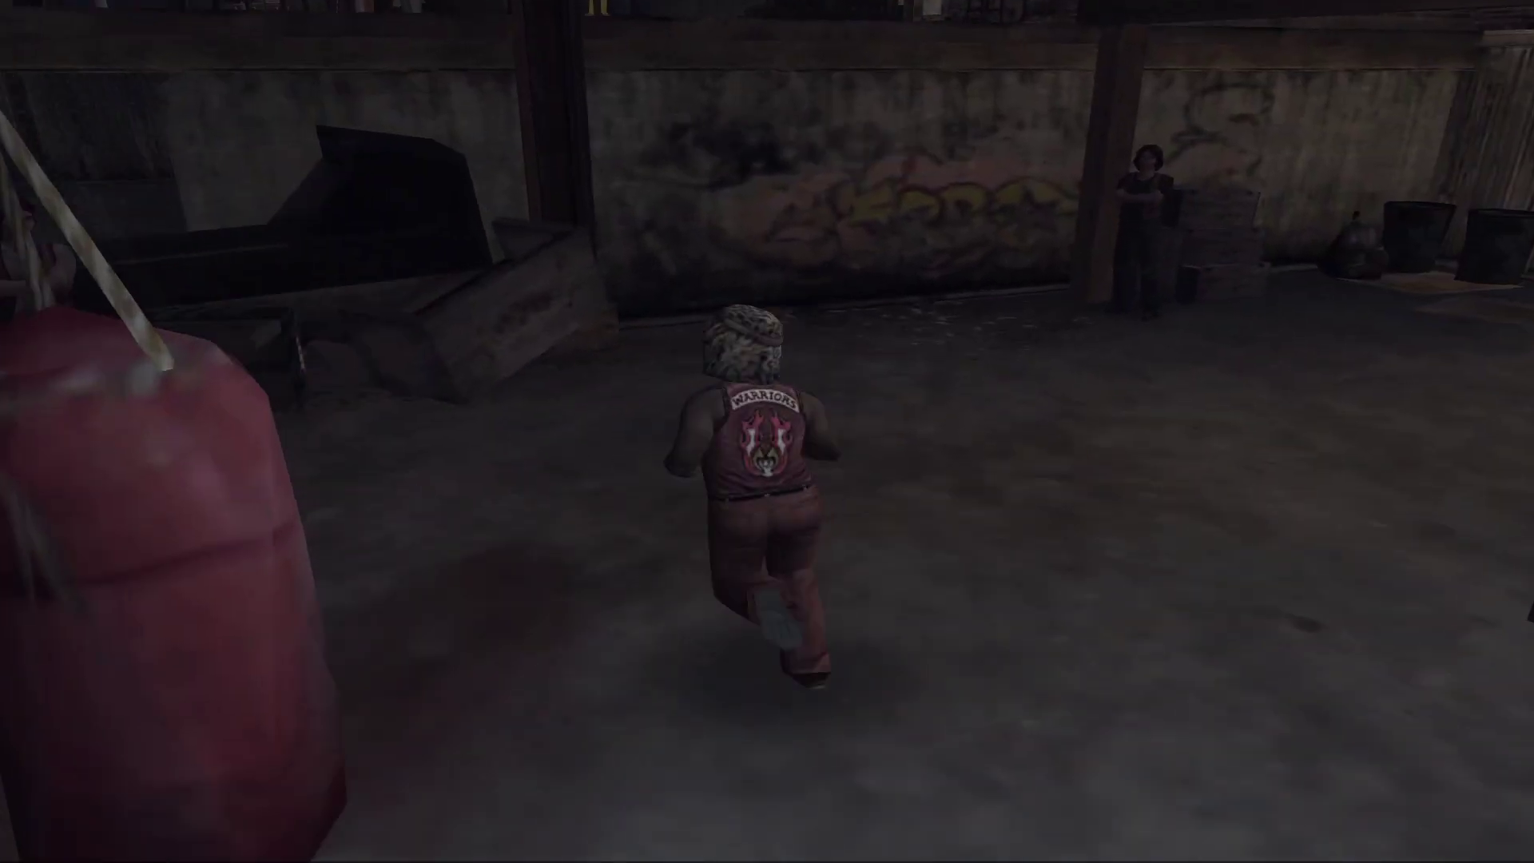
key("w")
key("w")
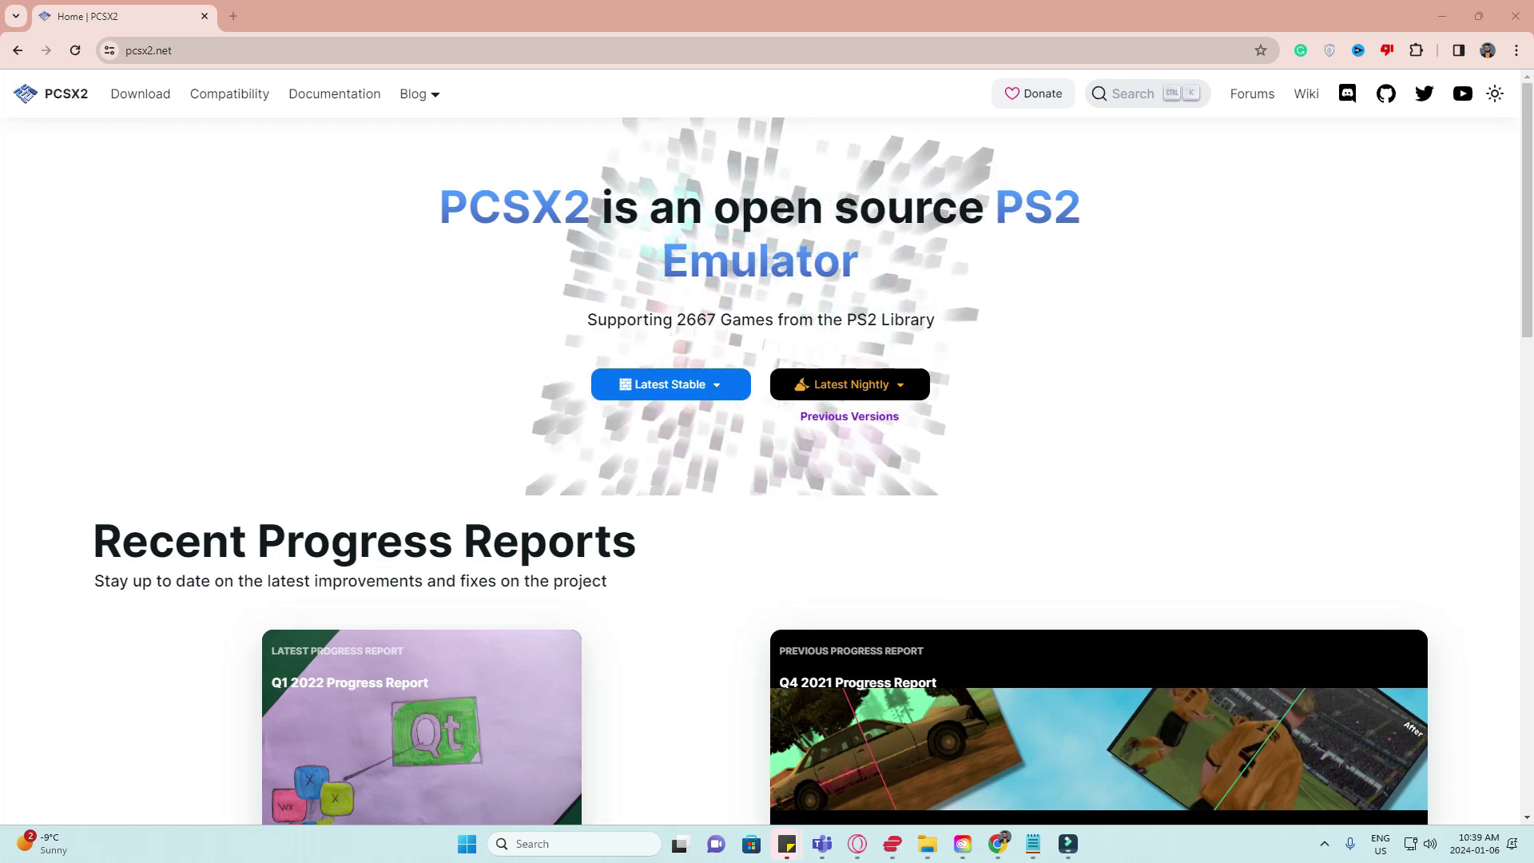
Show the Latest Nightly download options on pcsx2.net.
left_click(850, 385)
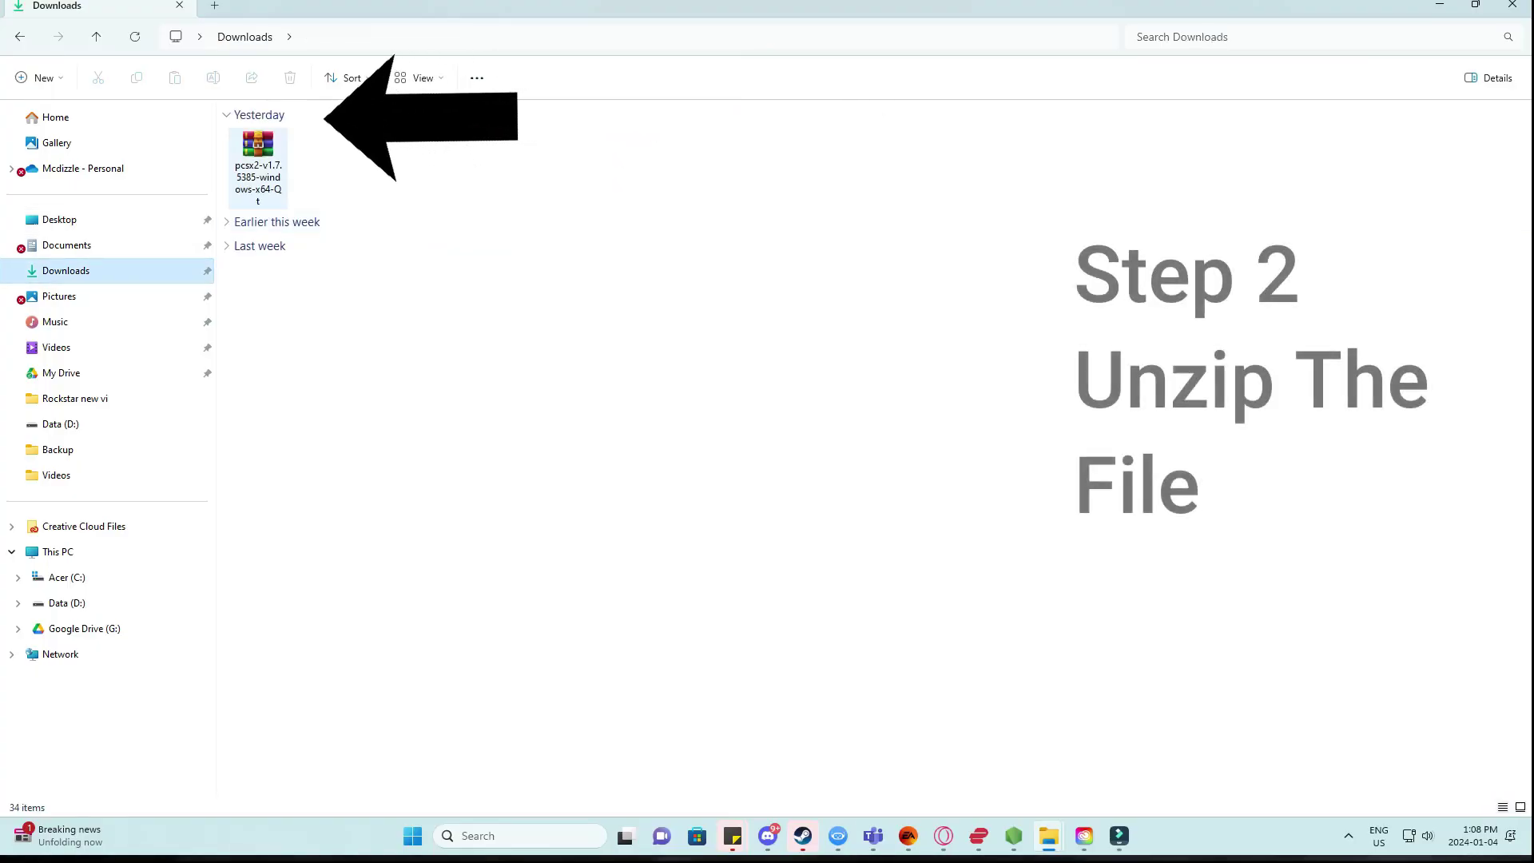
Extract All on the pcsx2-v1.7.5385-windows-x64-Qt archive into its own folder in Downloads.
left_click(258, 160)
right_click(272, 186)
left_click(336, 301)
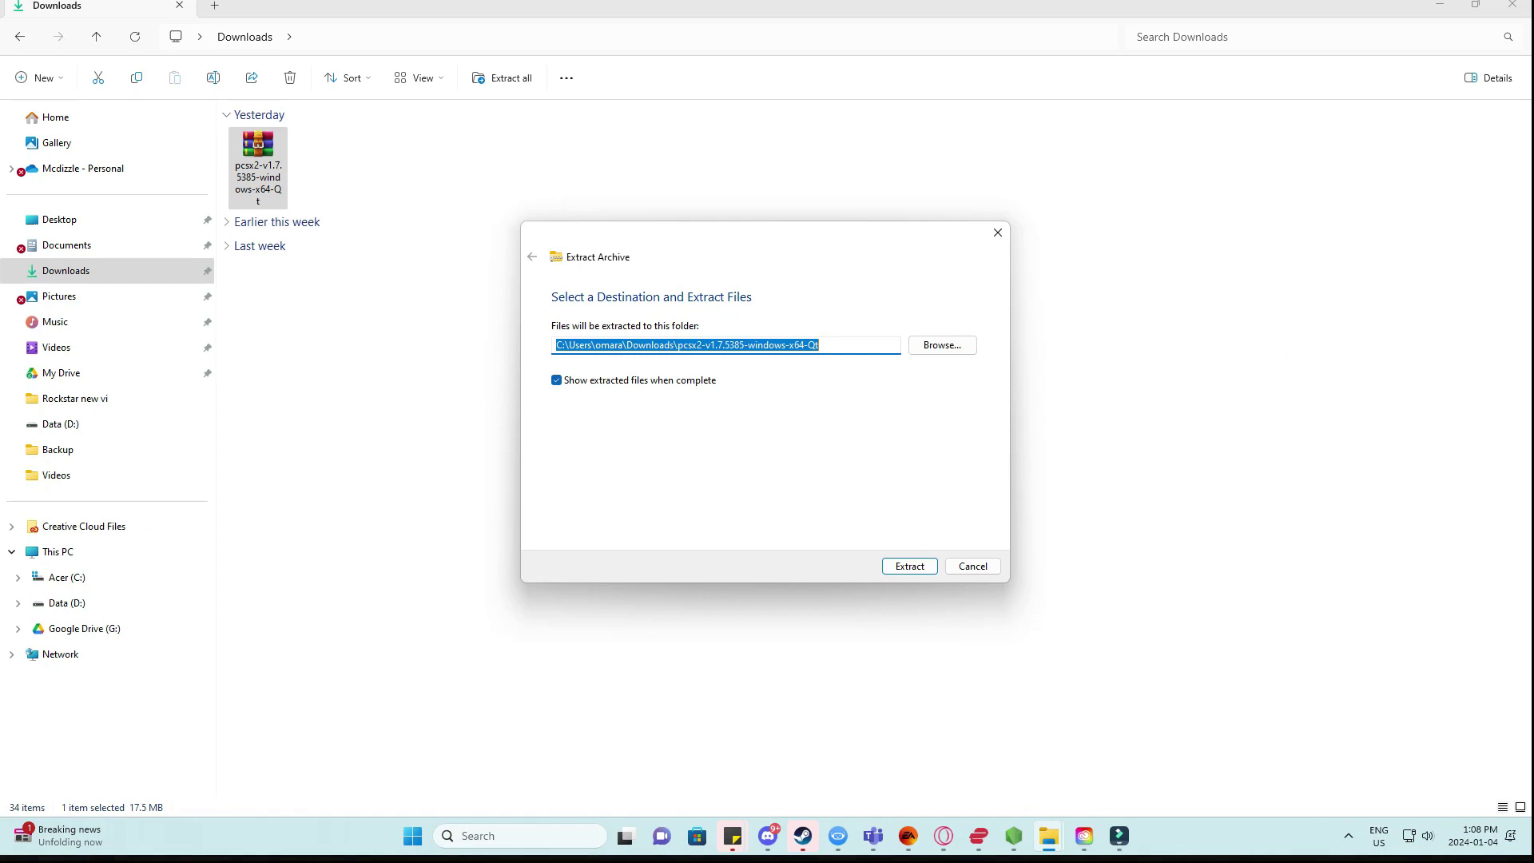
left_click(911, 567)
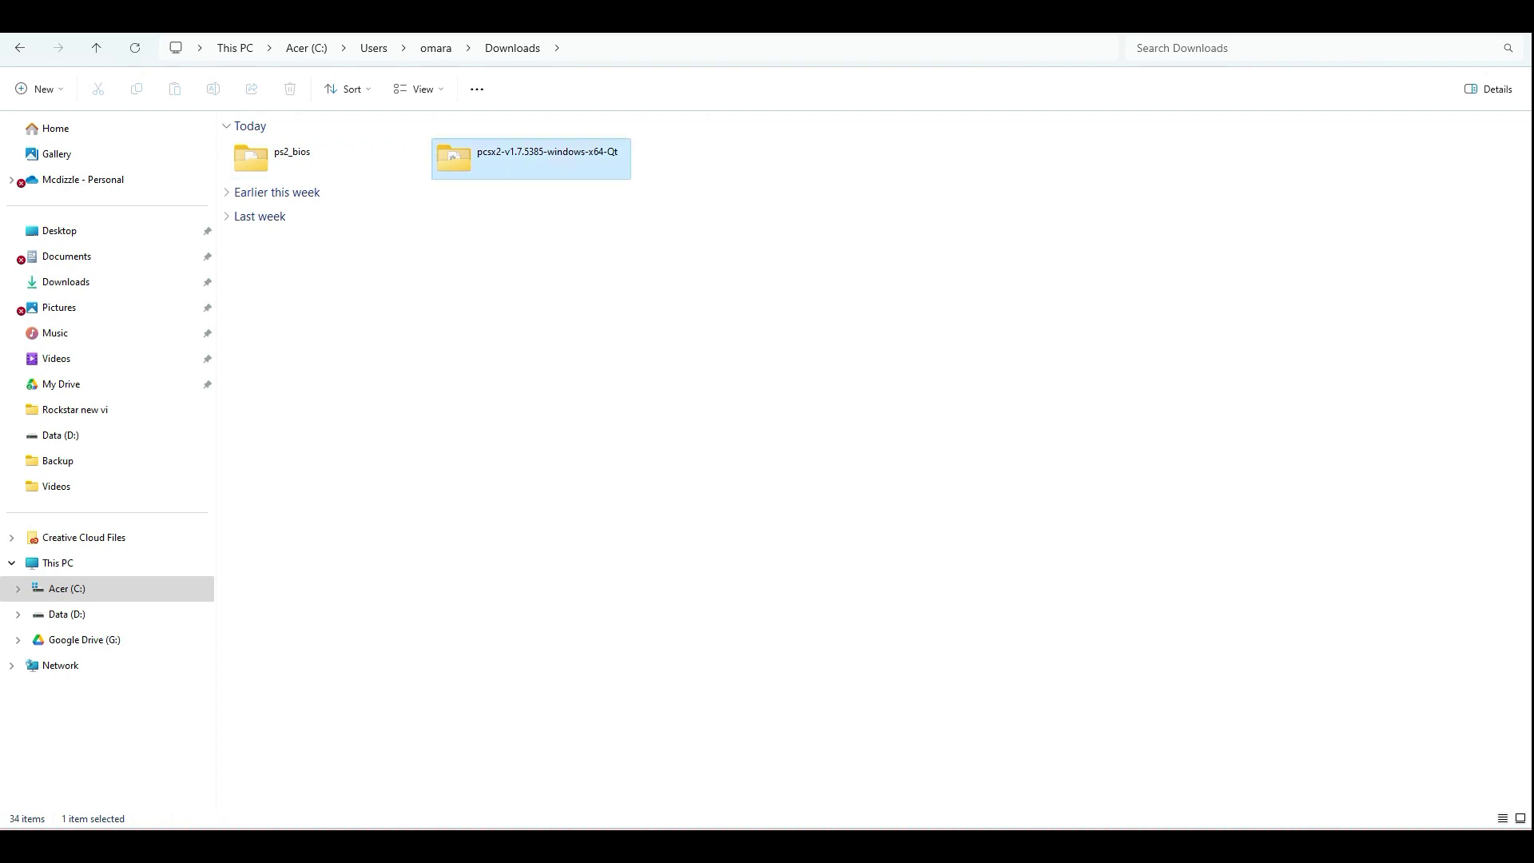
Open the pcsx2-v1.7.5385-windows-x64-Qt folder and run pcsx2-qt.
double_click(531, 158)
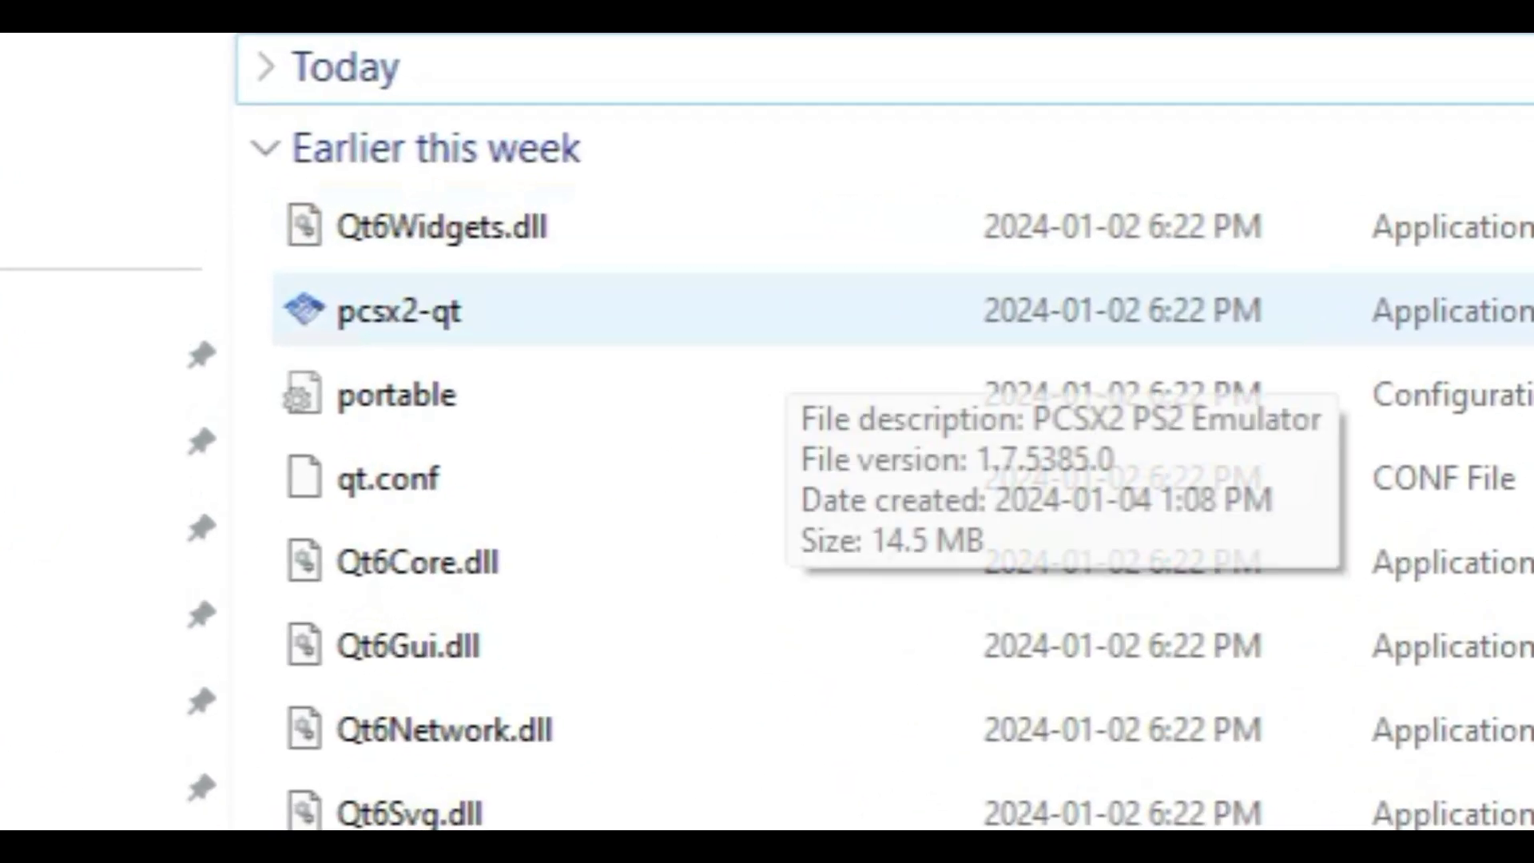
double_click(680, 295)
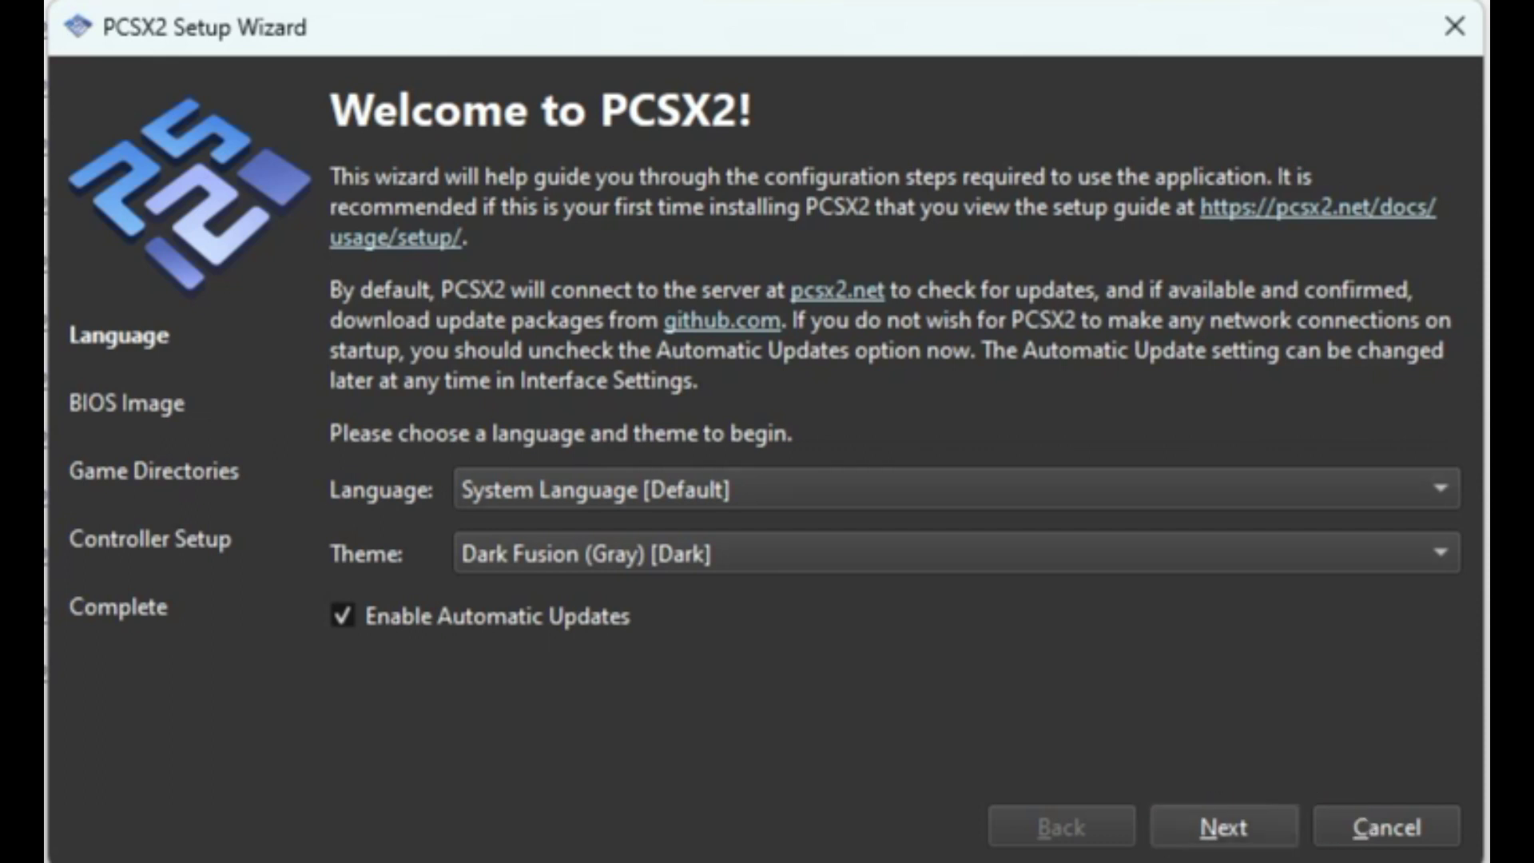
Set the BIOS directory to Downloads\ps2_bios and select the USA scph39001.bin BIOS.
key("Return")
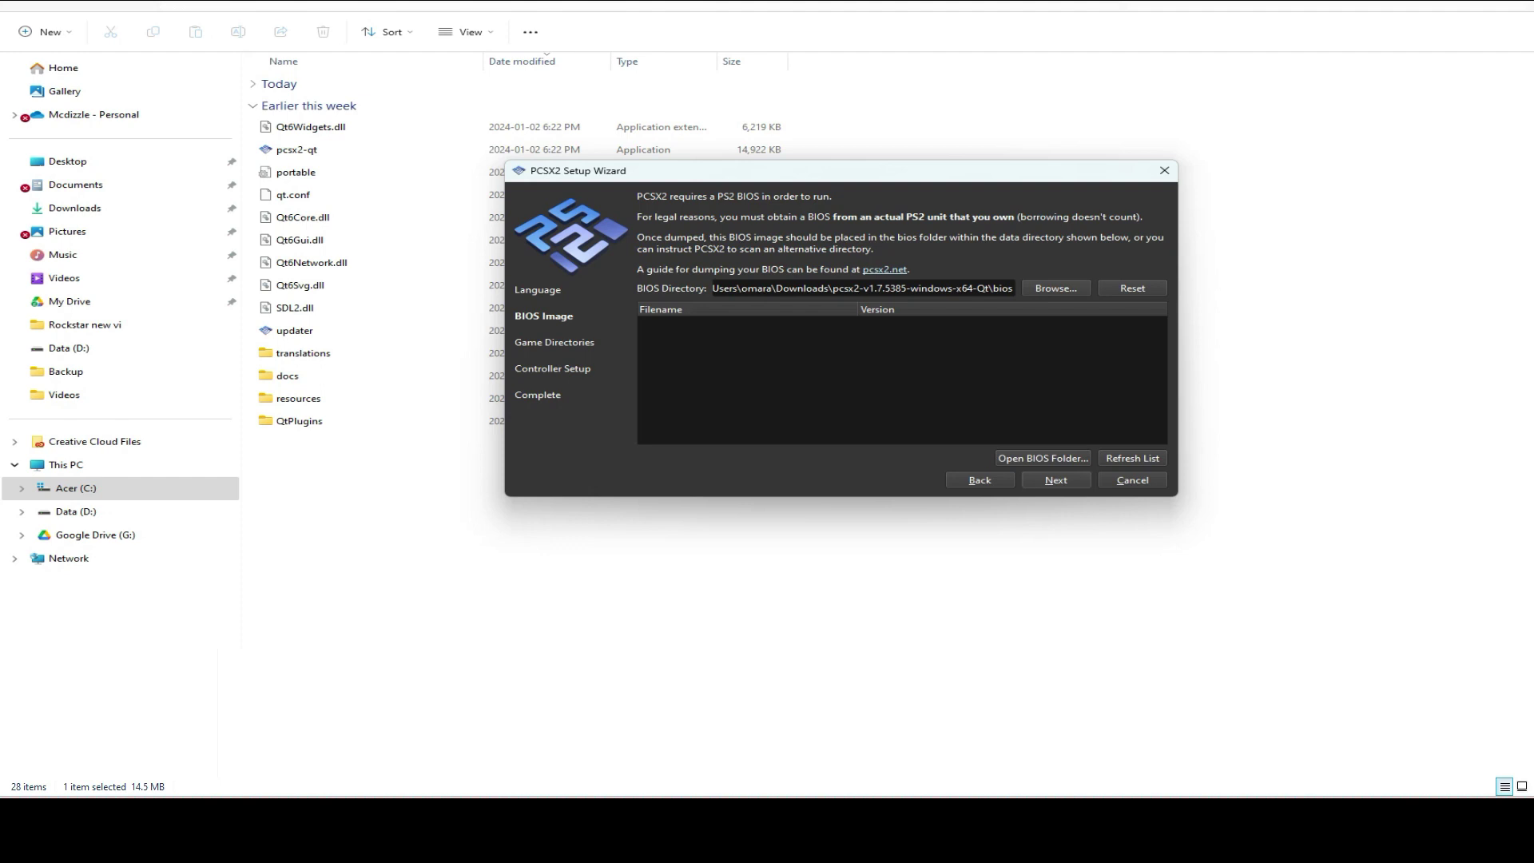
left_click(1056, 287)
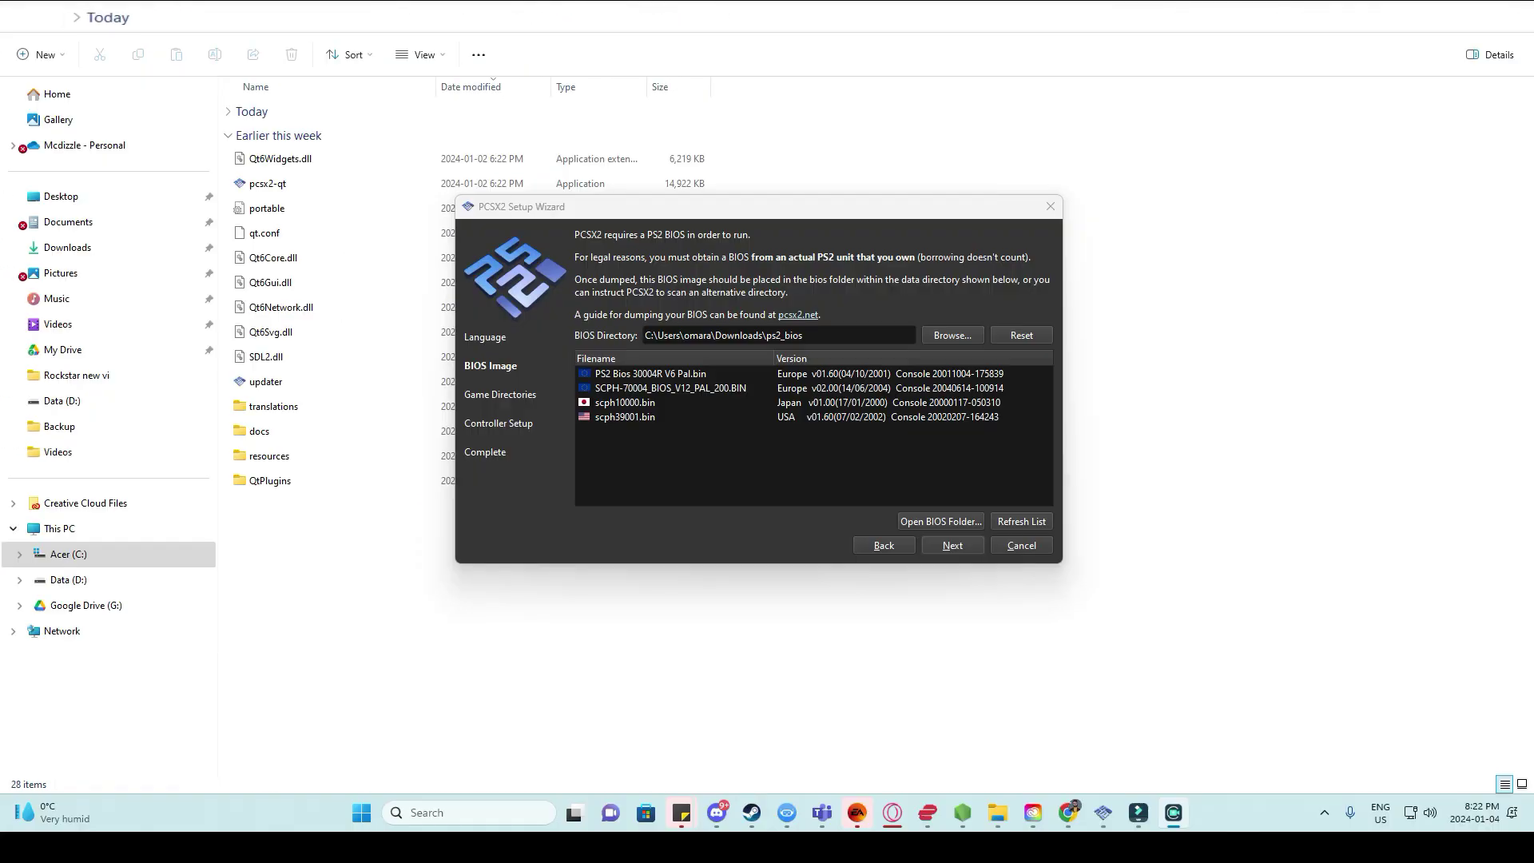
left_click(625, 417)
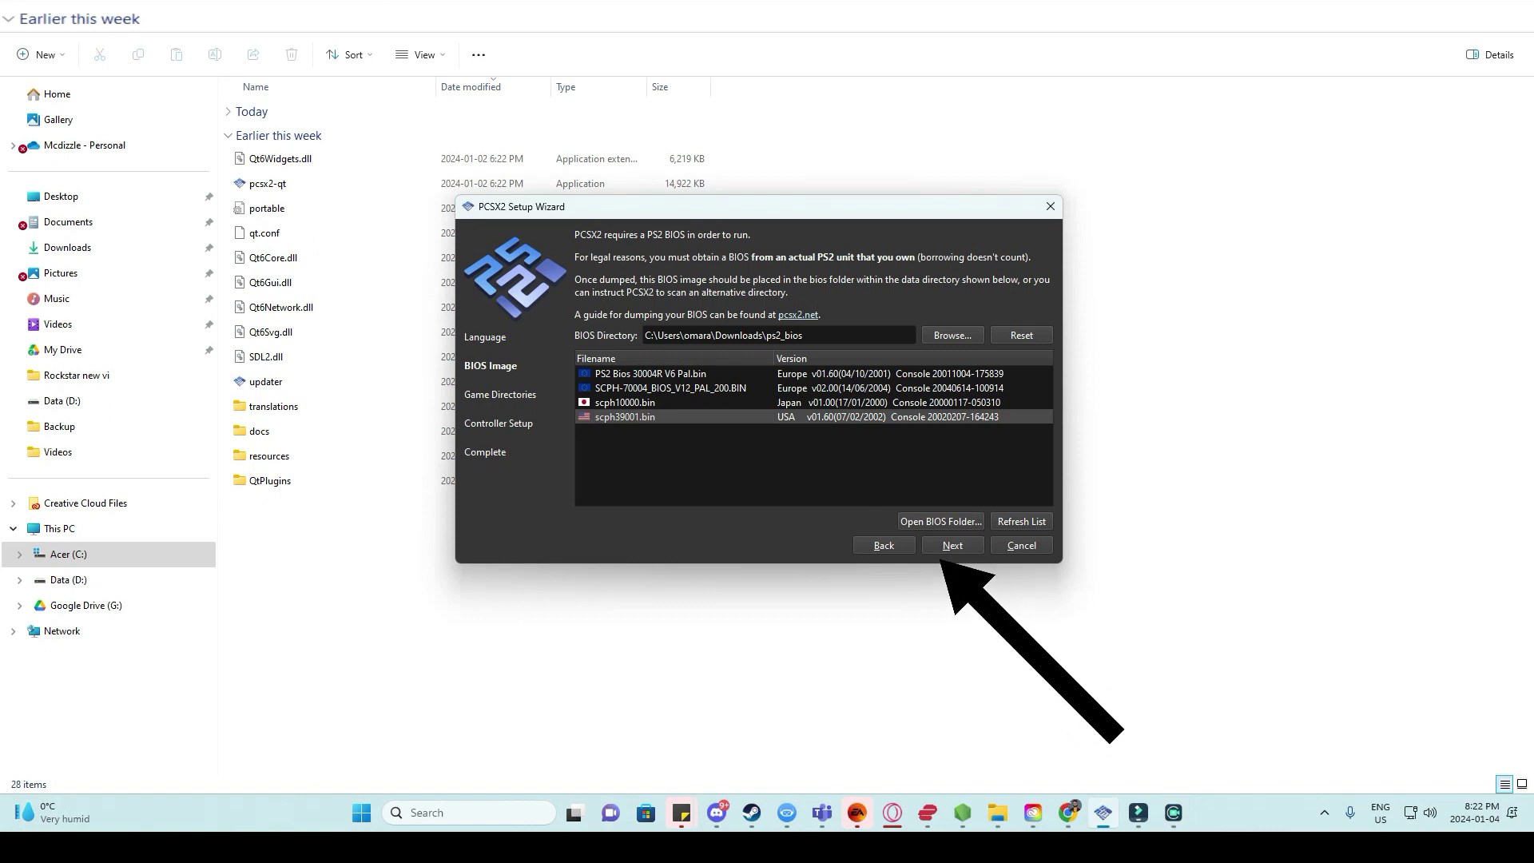
Add The Warriors (NTSC) PS2 folder as a game directory with recursive scanning.
left_click(953, 546)
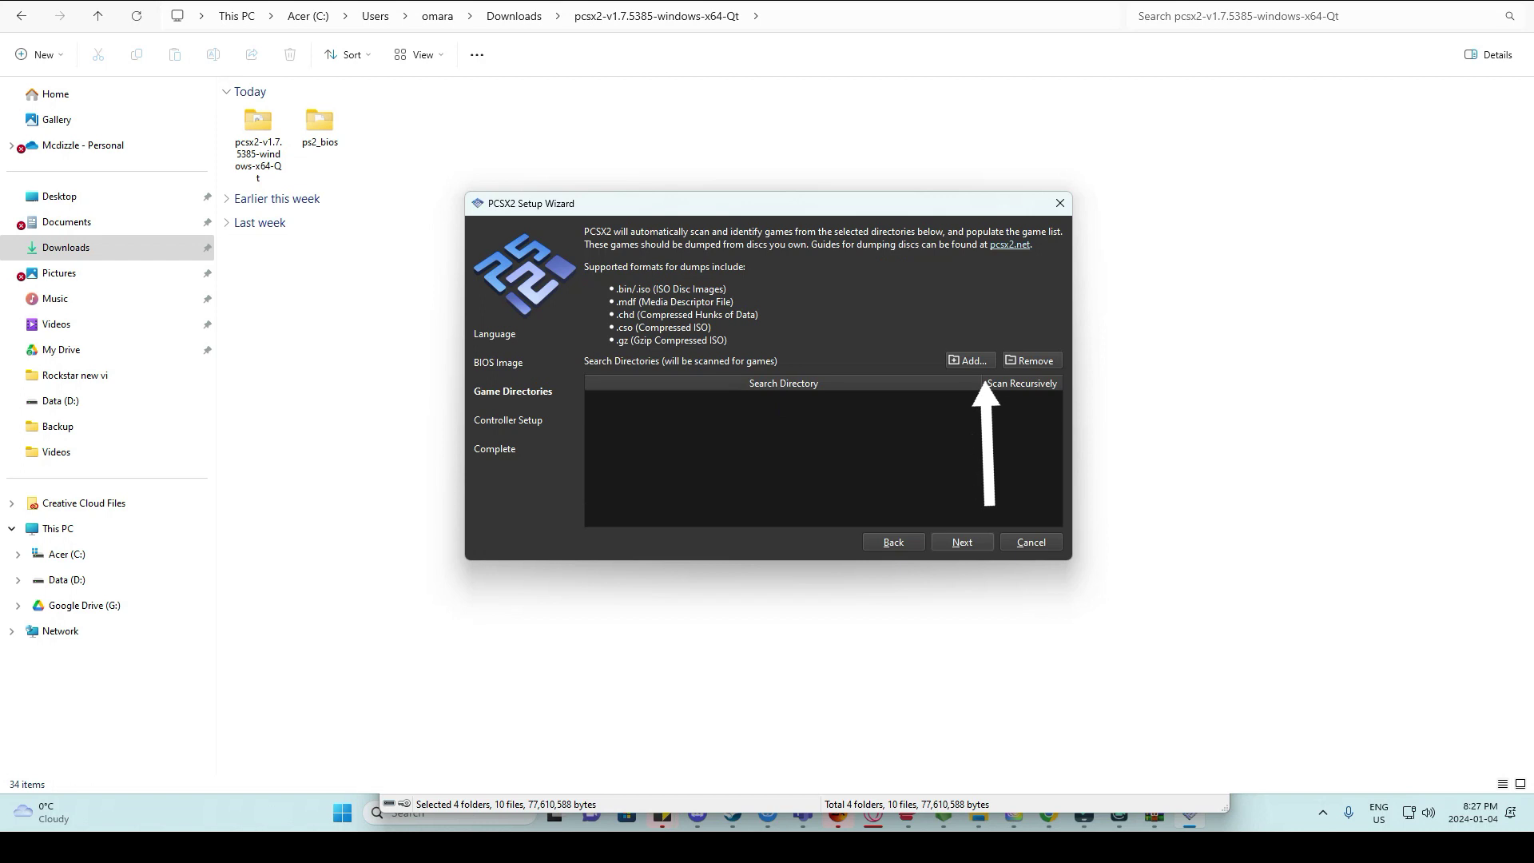
left_click(970, 361)
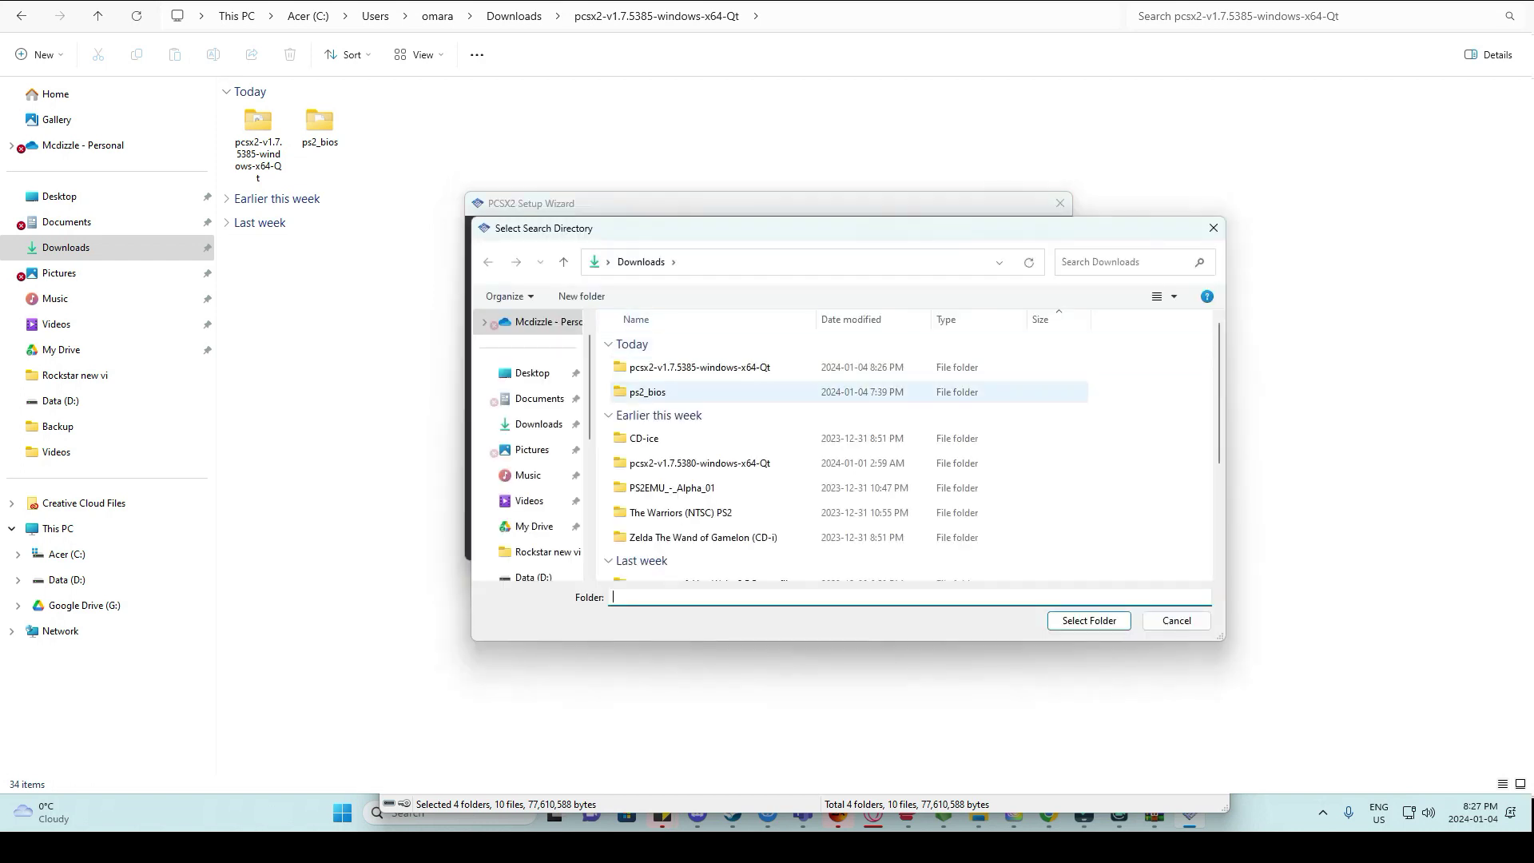
left_click(681, 513)
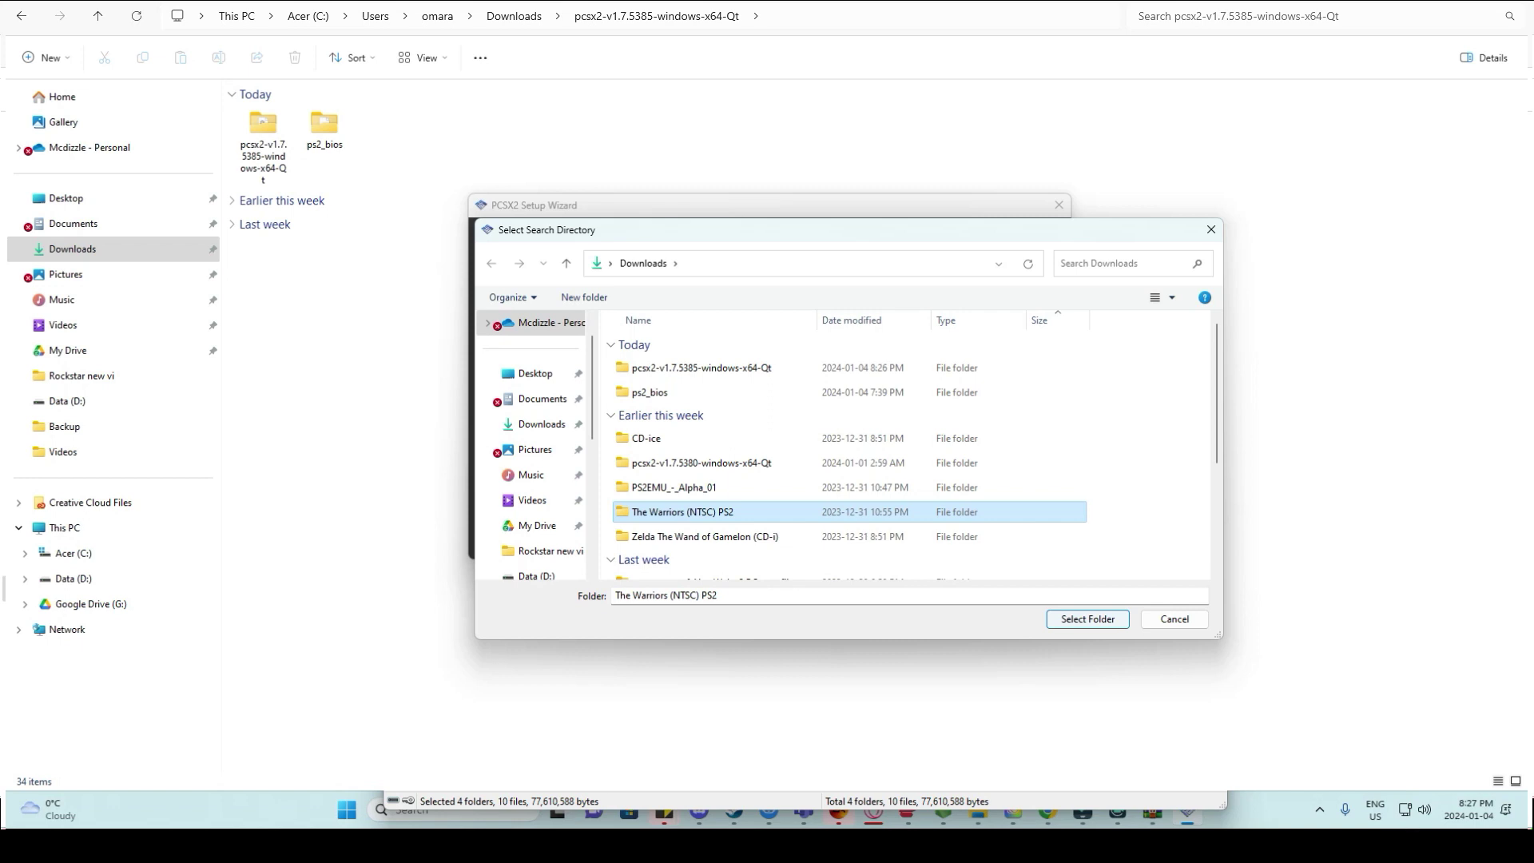
key("Return")
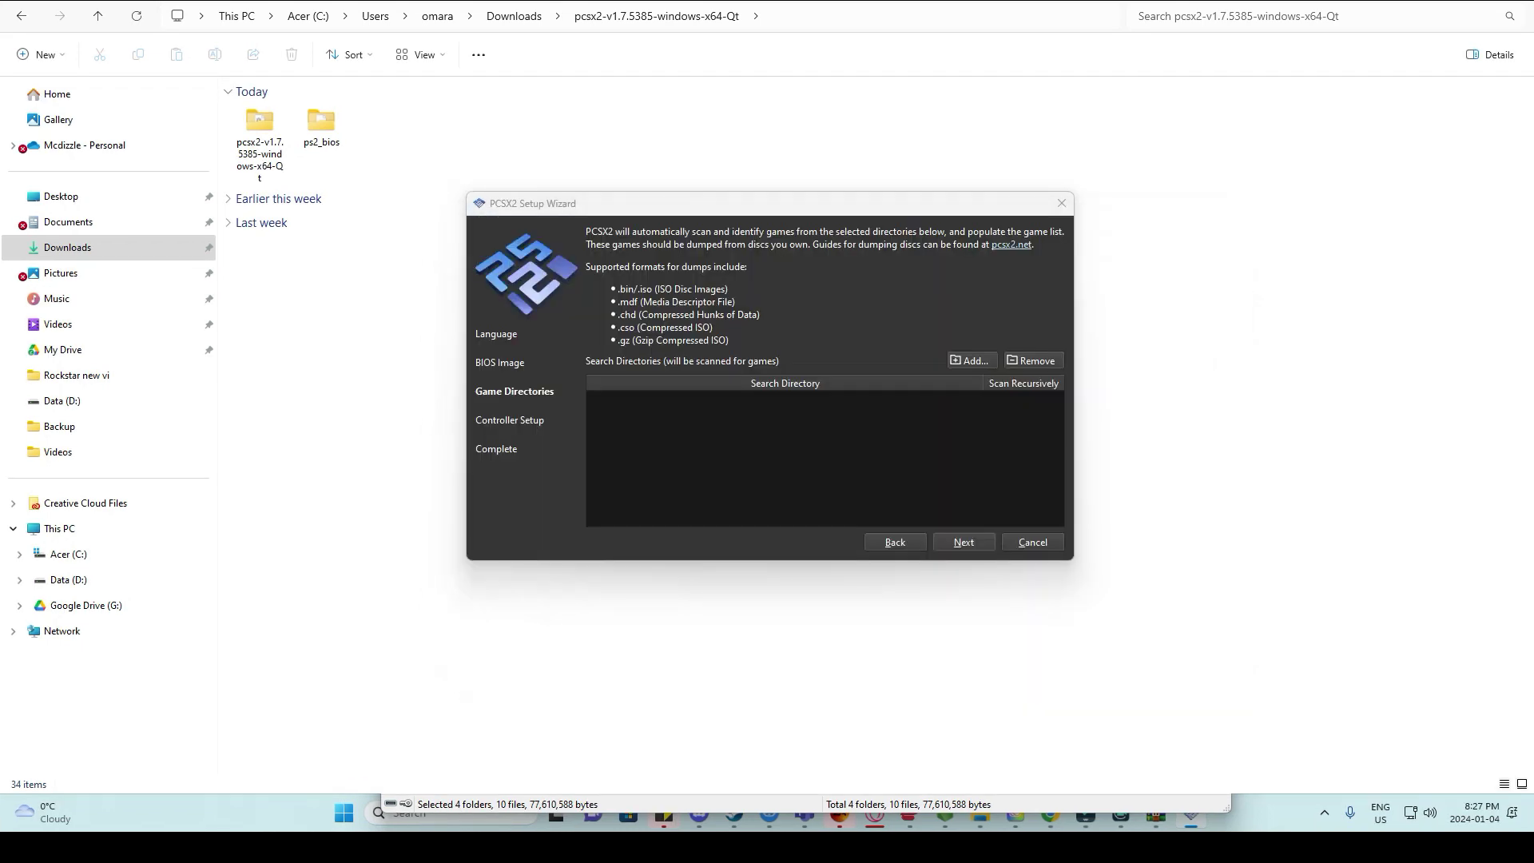
left_click(783, 411)
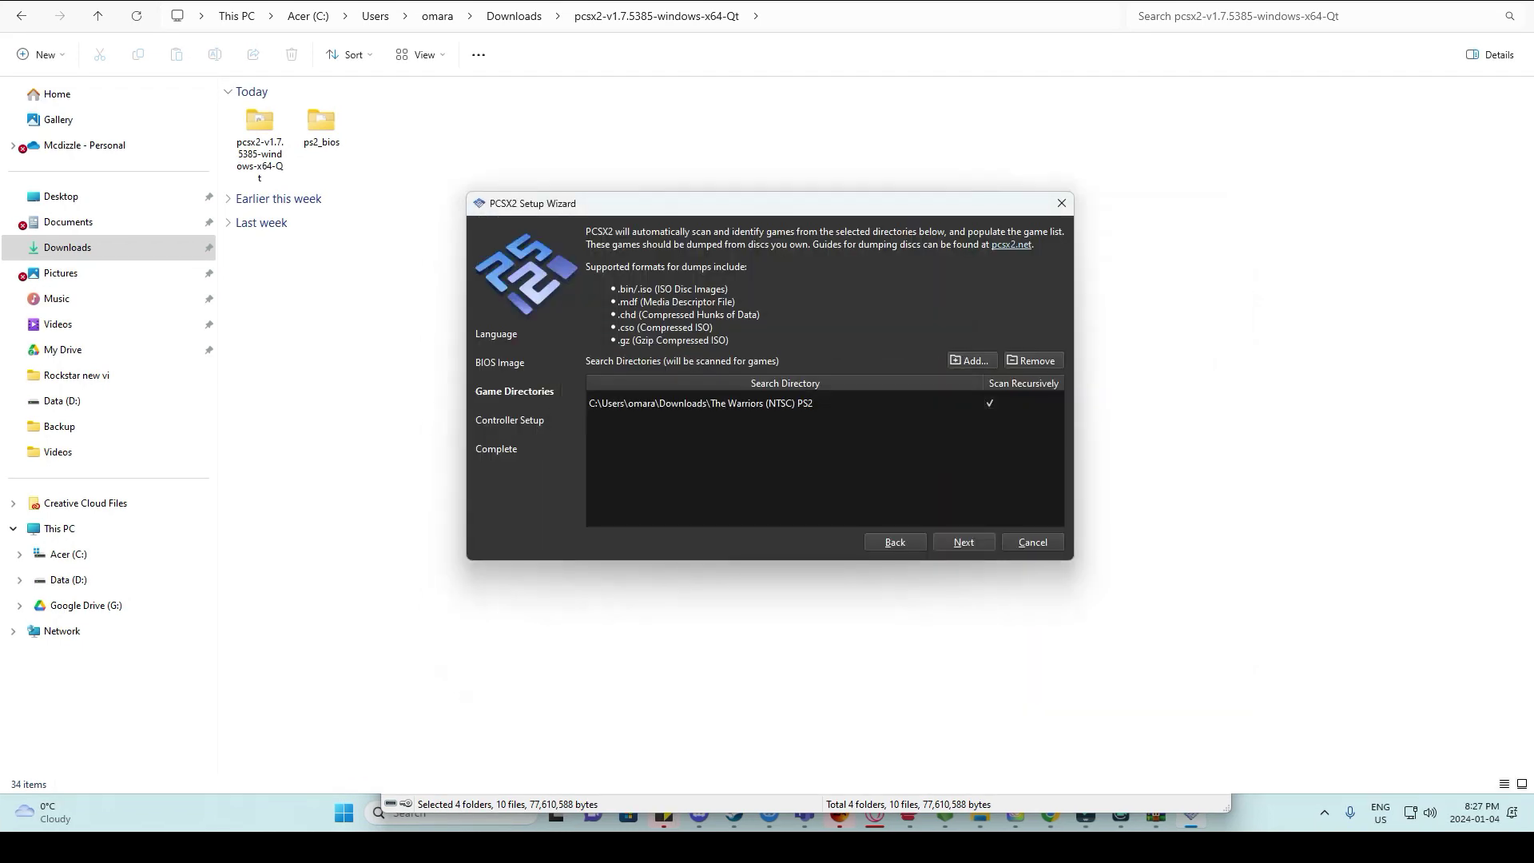
Use Automatic Mapping to assign Port 1 to SDL-0 (XInput Controller).
left_click(964, 542)
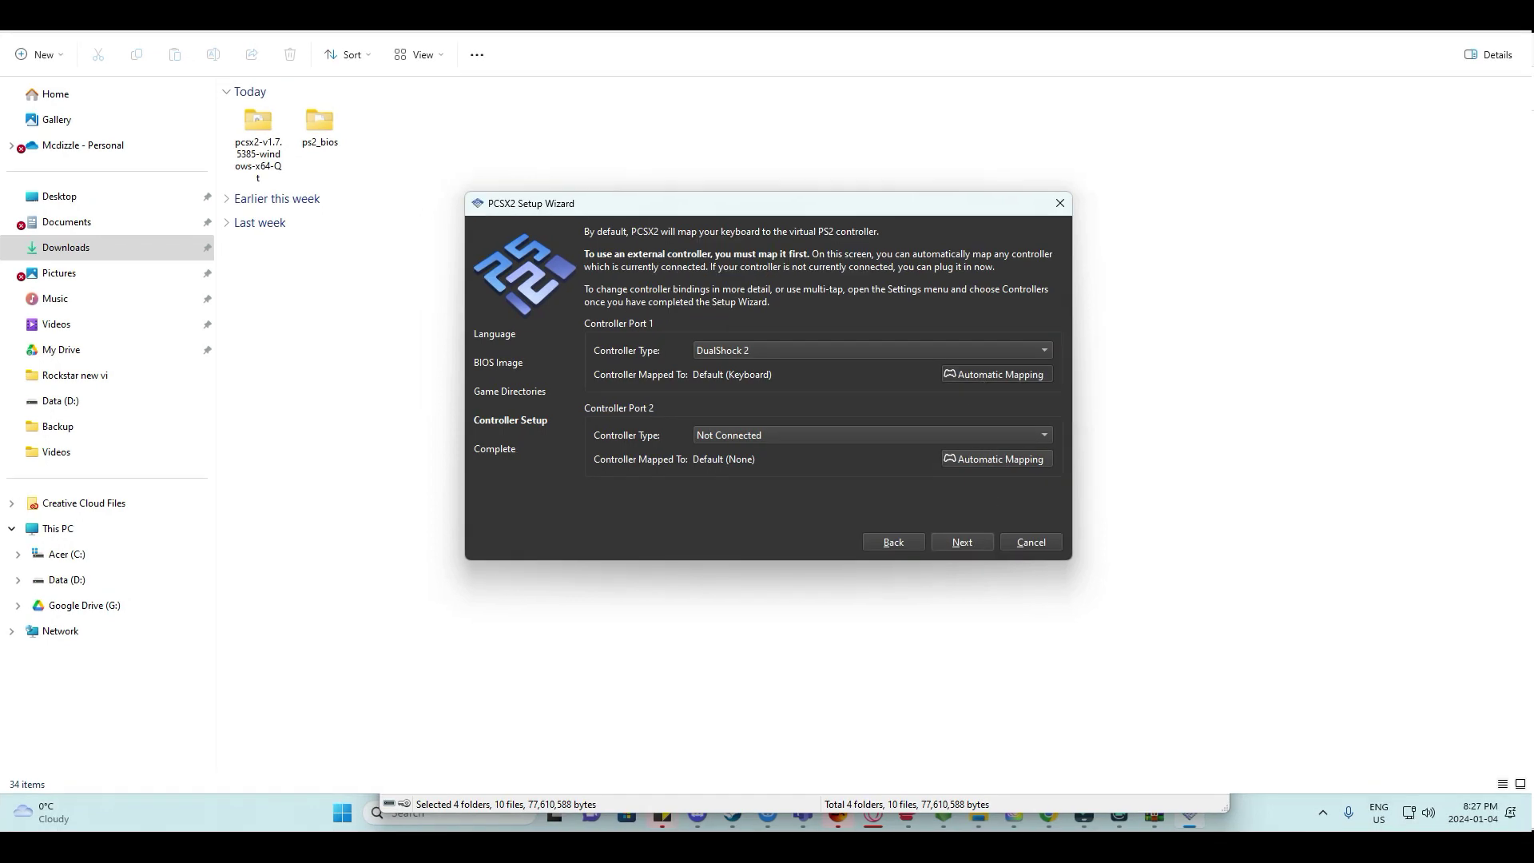
left_click(957, 374)
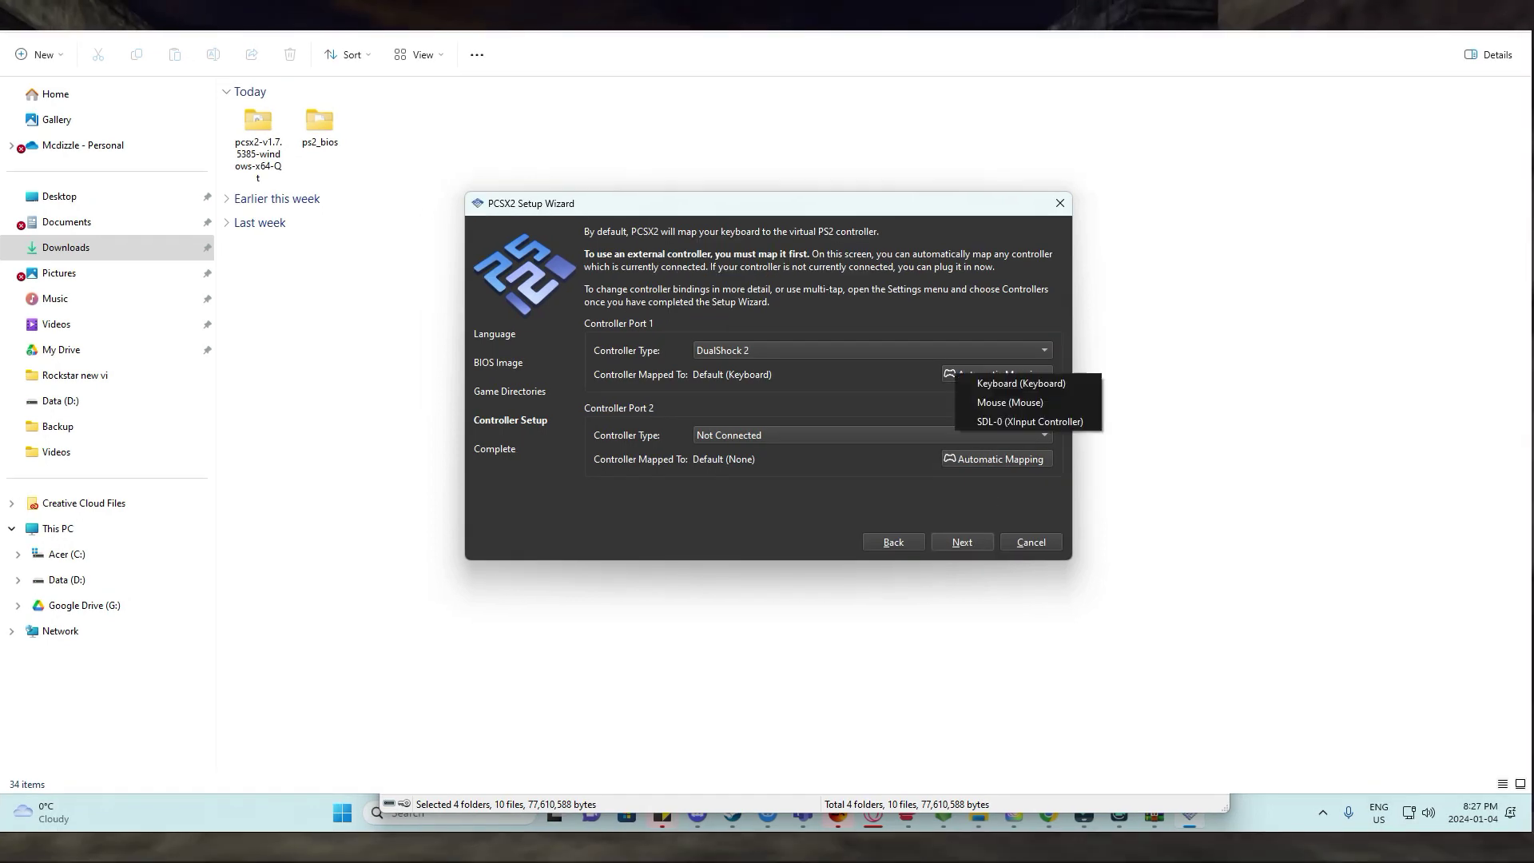
left_click(1030, 421)
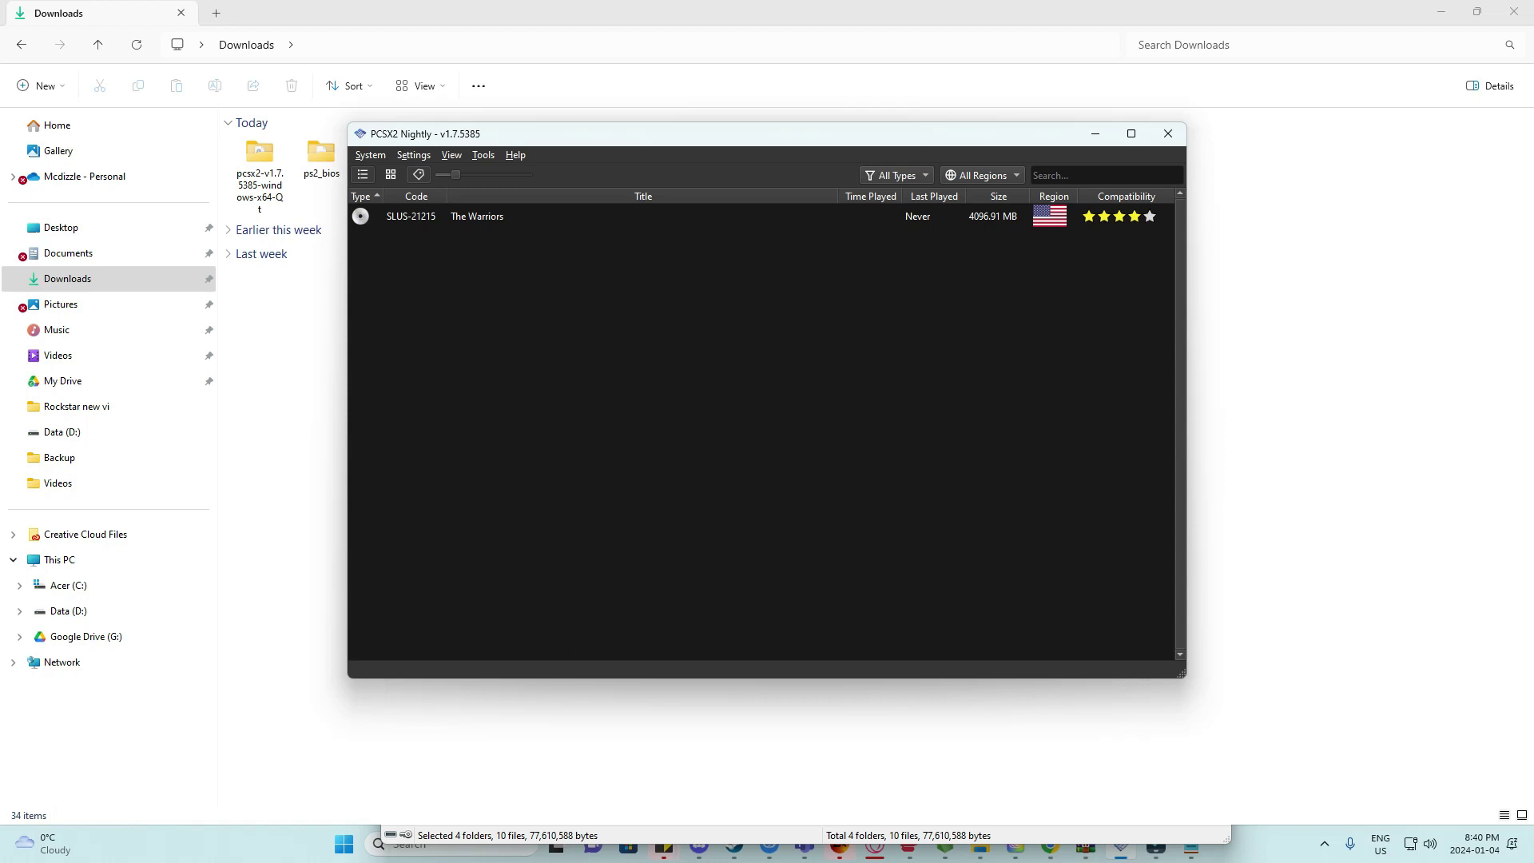
Open Settings > Graphics and leave Aspect Ratio at Standard (4:3).
left_click(413, 155)
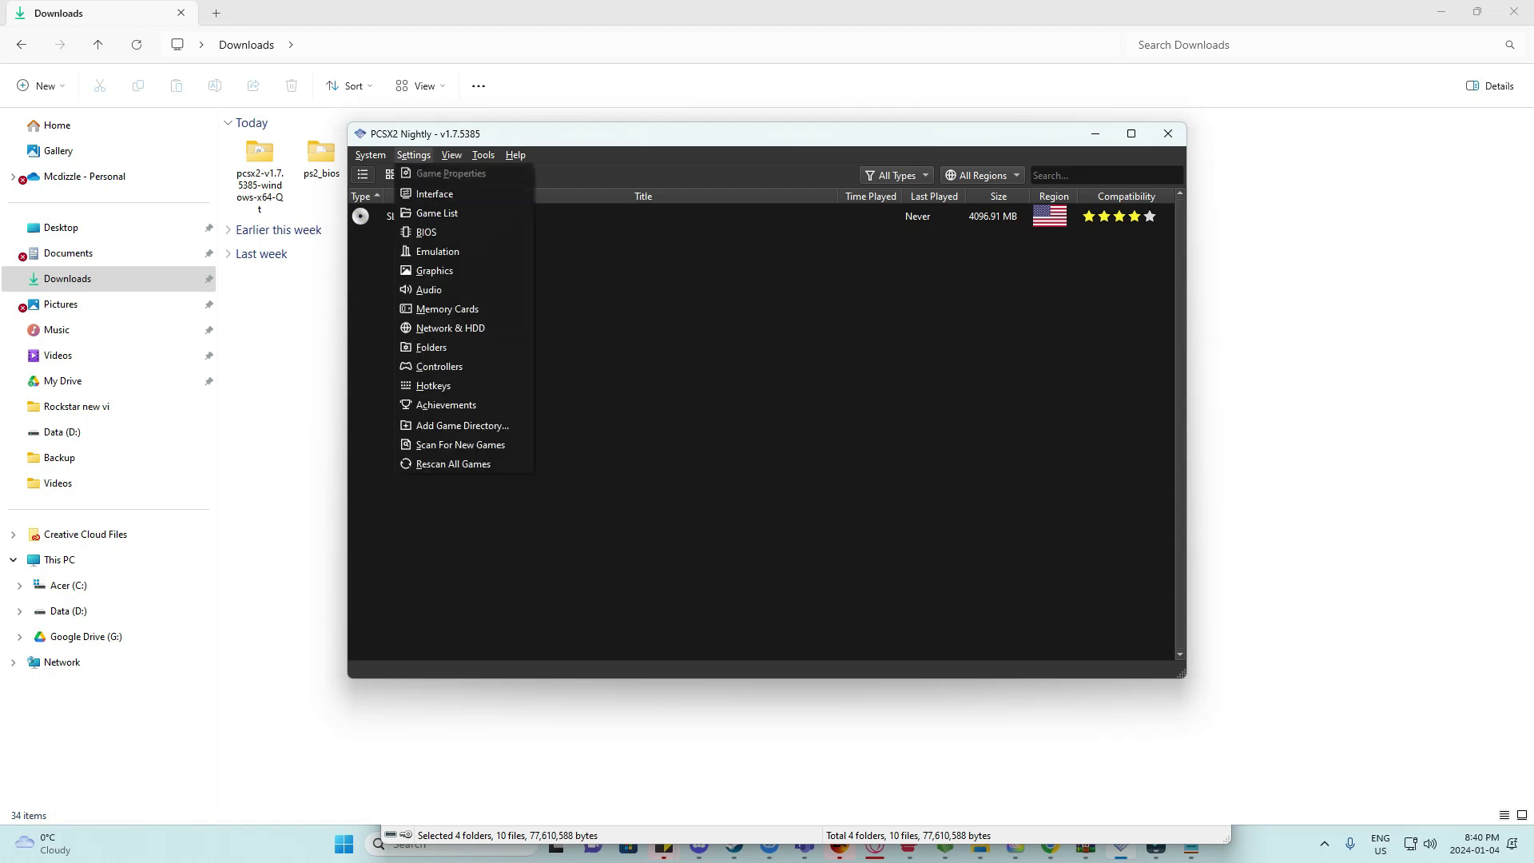
left_click(435, 270)
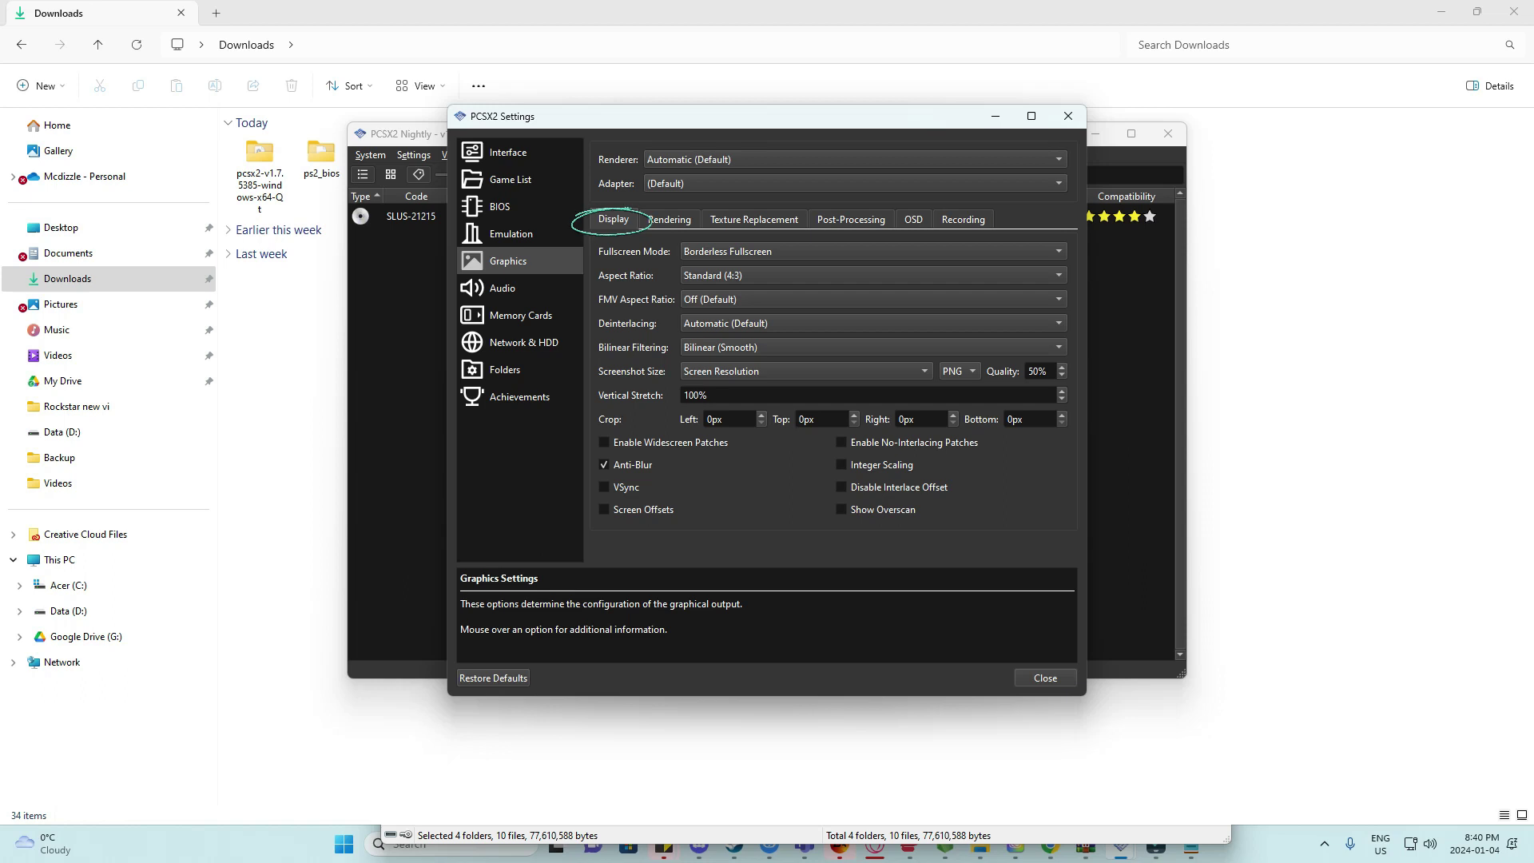
left_click(873, 275)
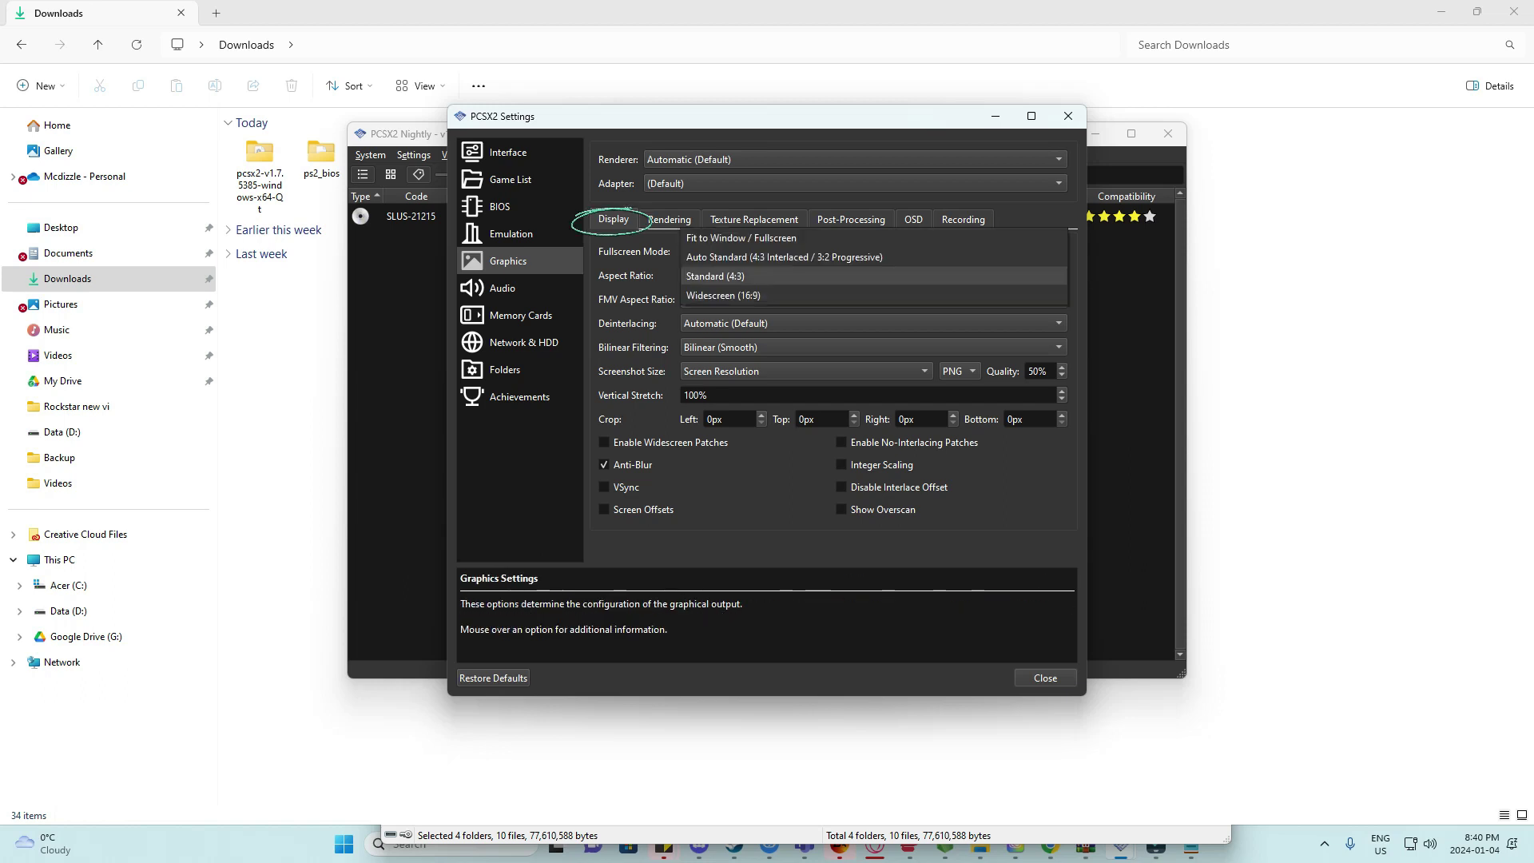
key("Down")
key("Escape")
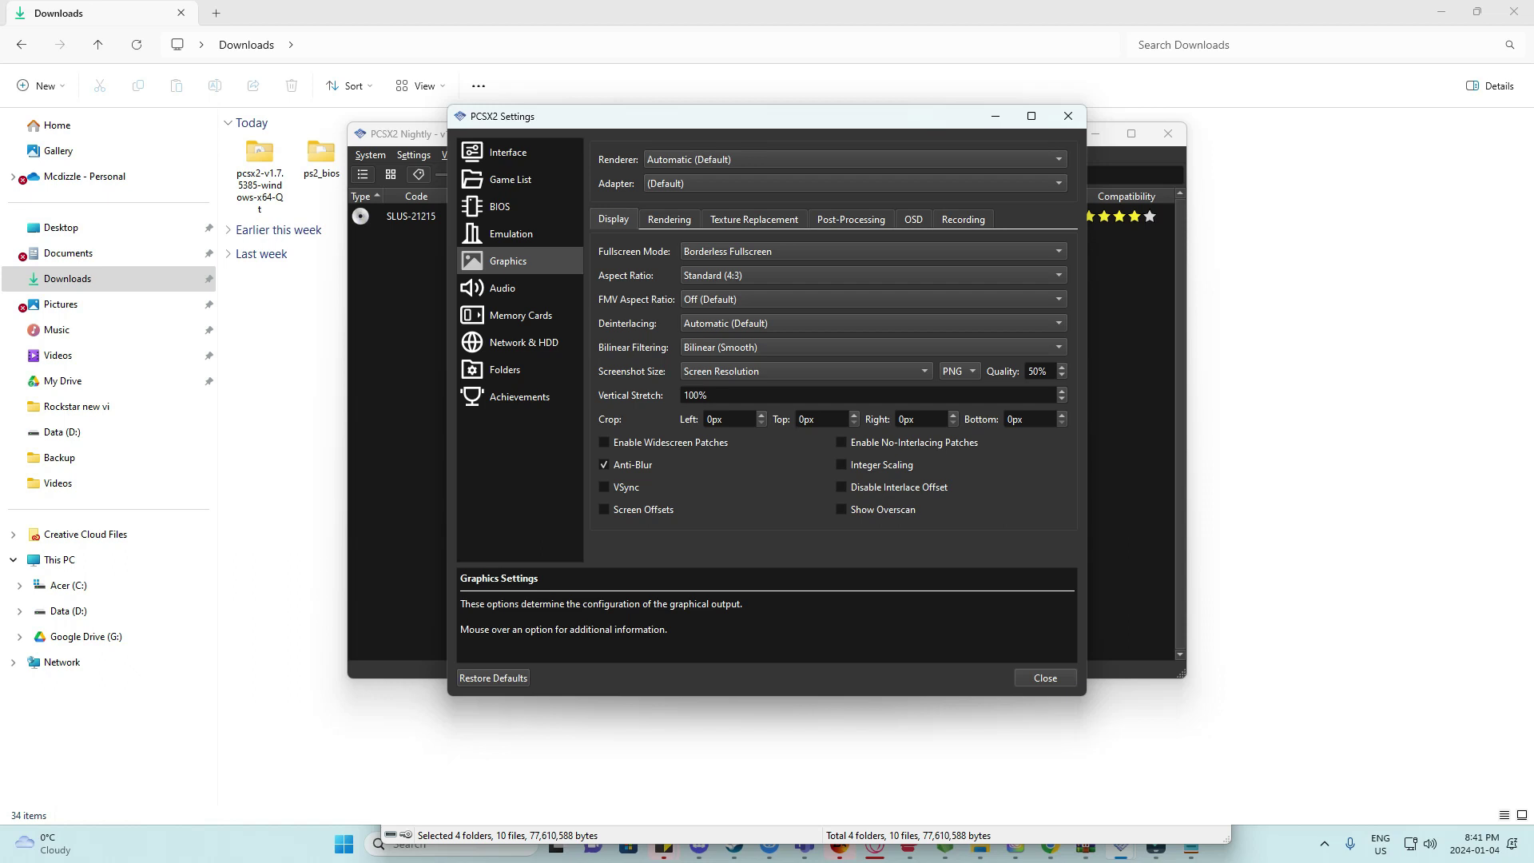
On the Rendering tab, set Internal Resolution to 3x Native (~1080p).
left_click(669, 218)
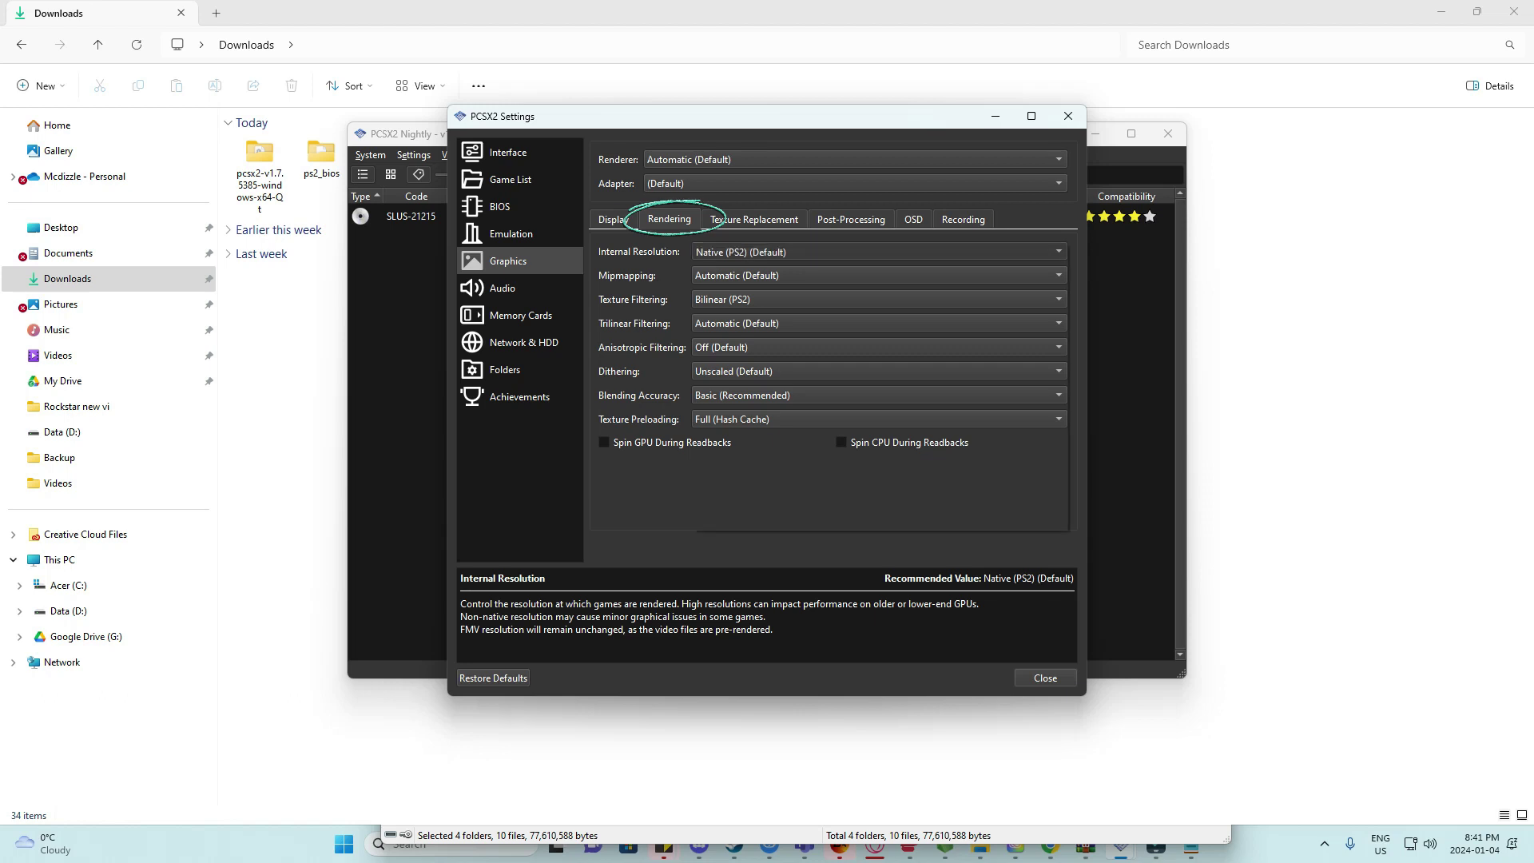
left_click(879, 252)
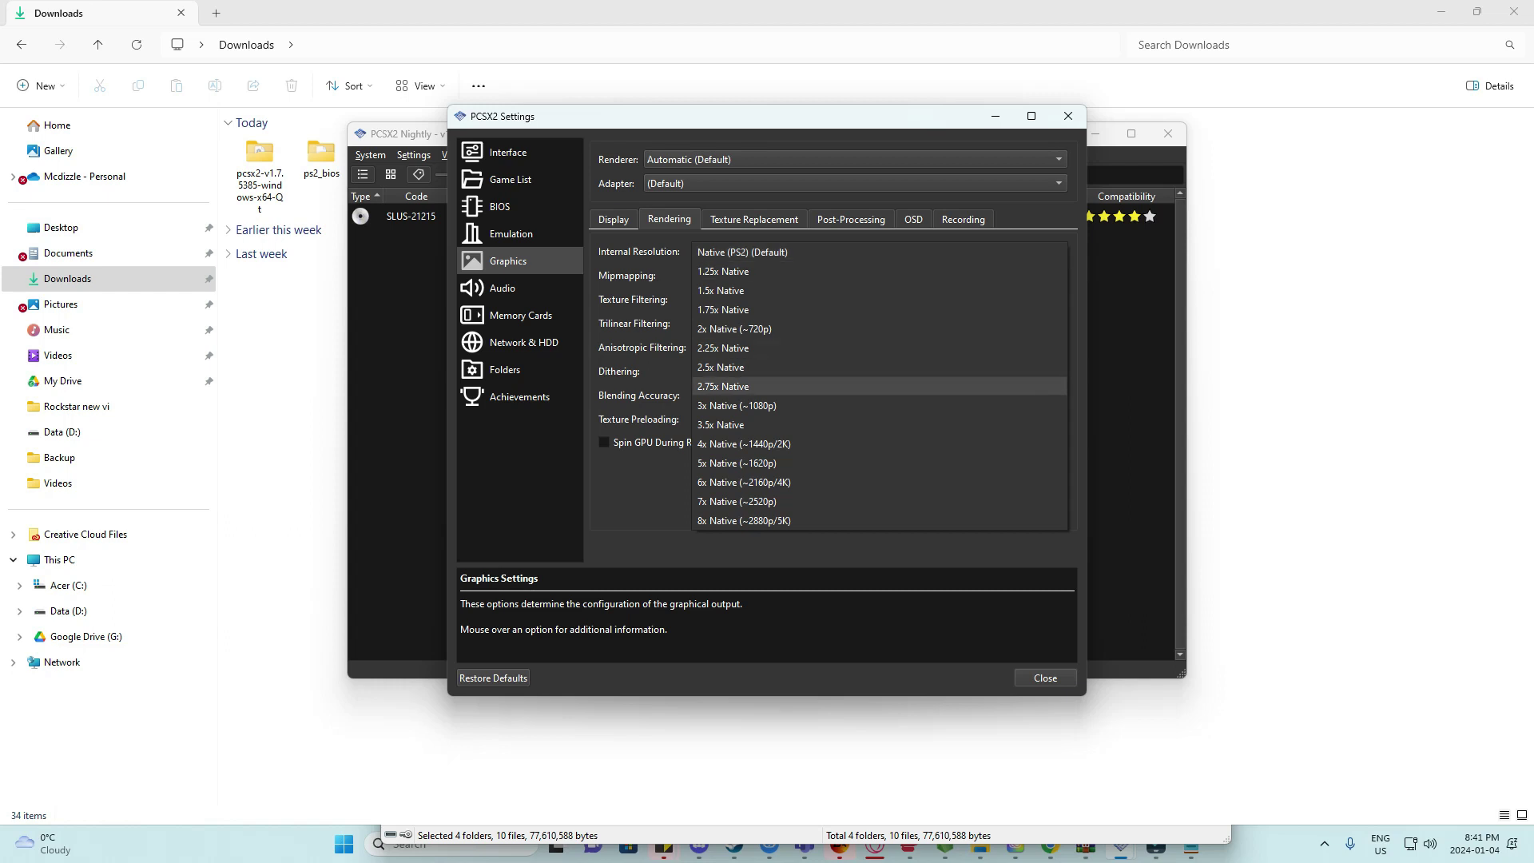
left_click(736, 405)
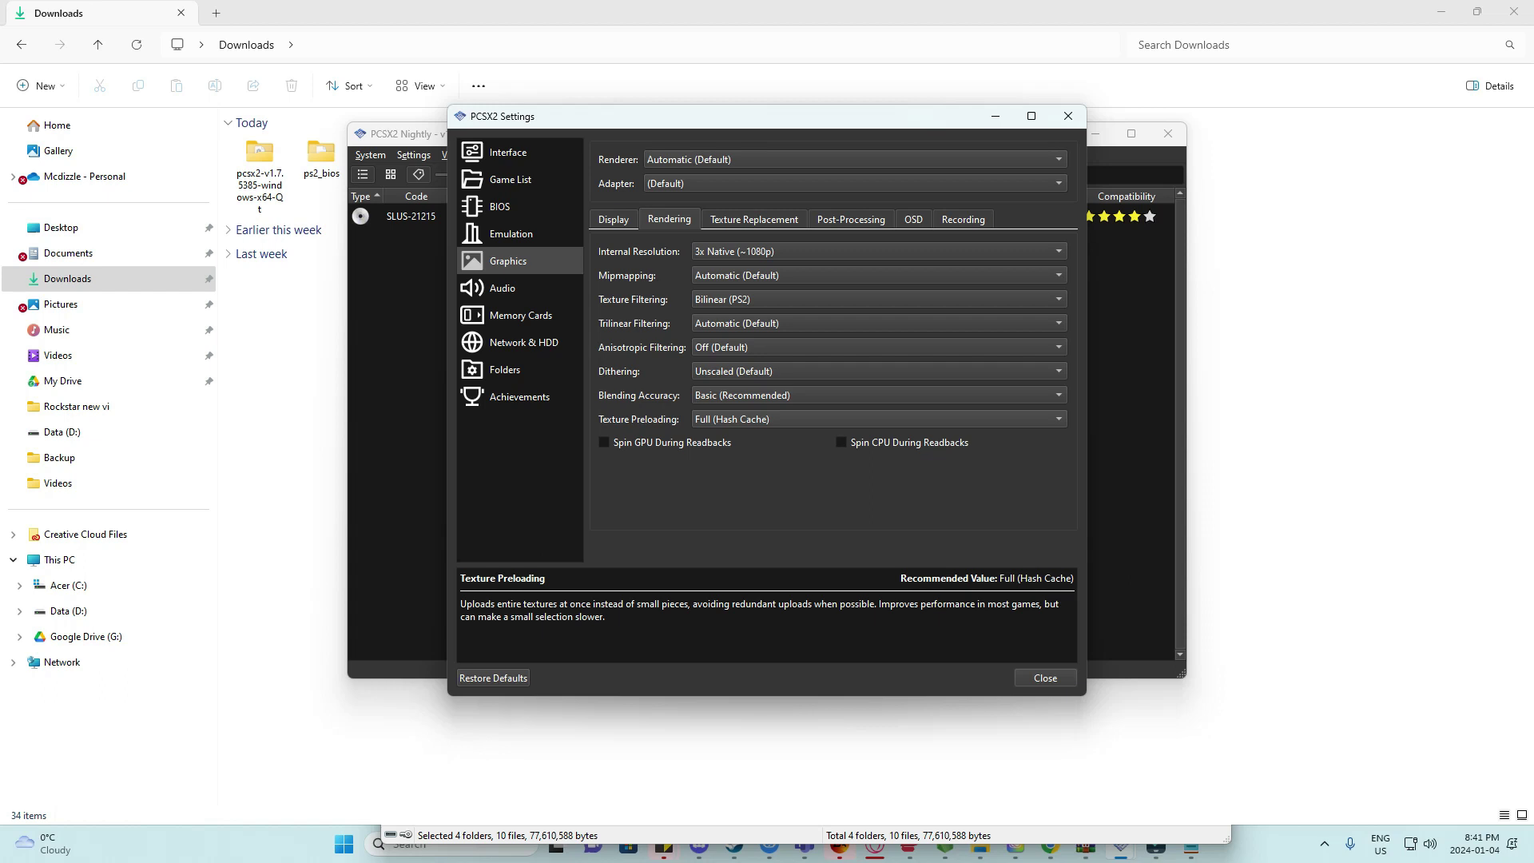
left_click(879, 347)
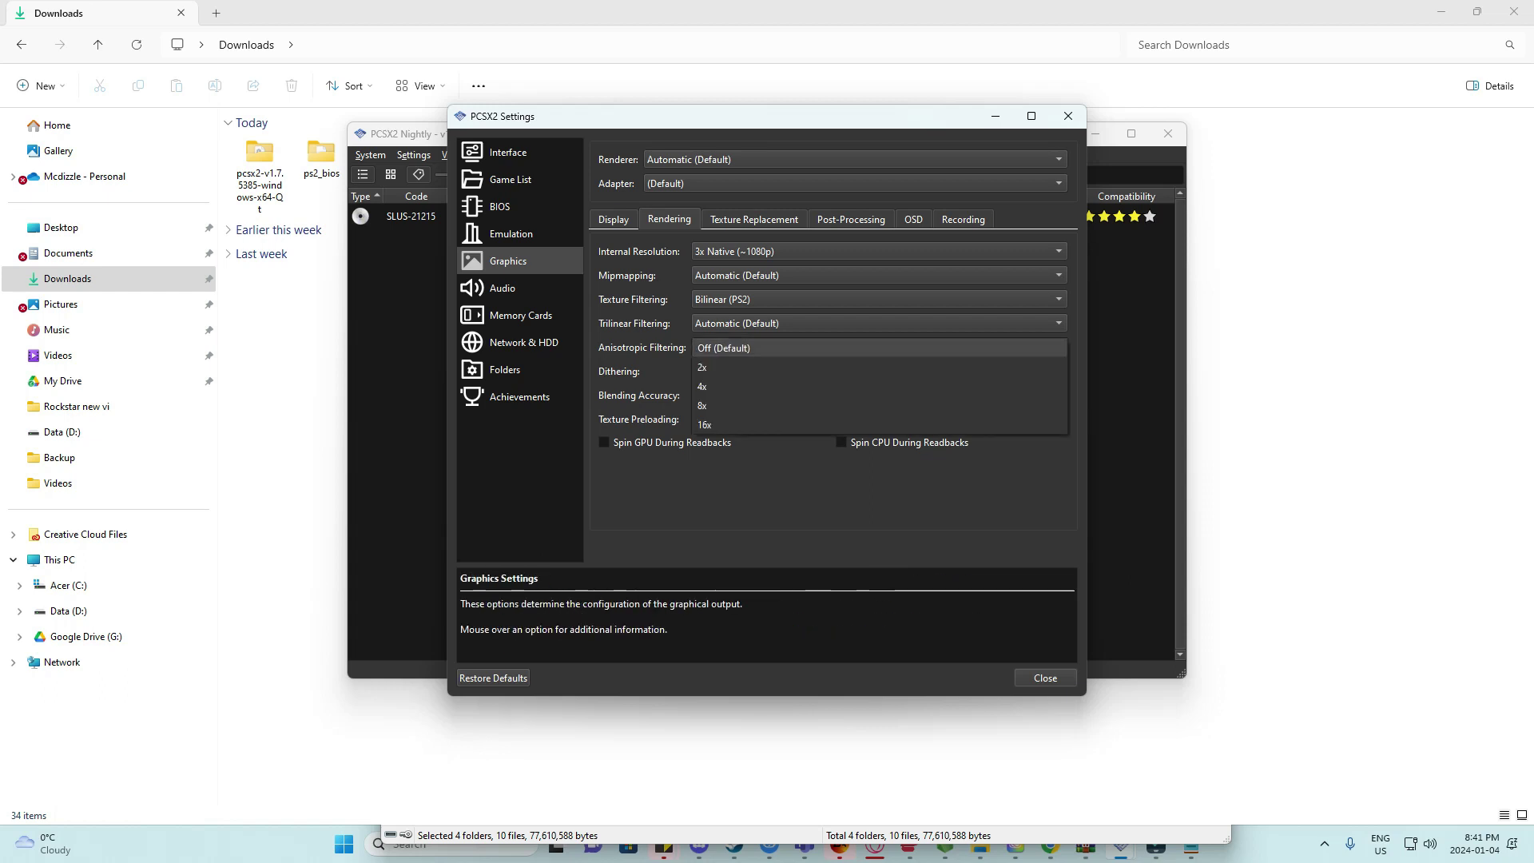
Set anisotropic filtering to 16x, revisit the Display settings, and go to Memory Cards.
left_click(878, 425)
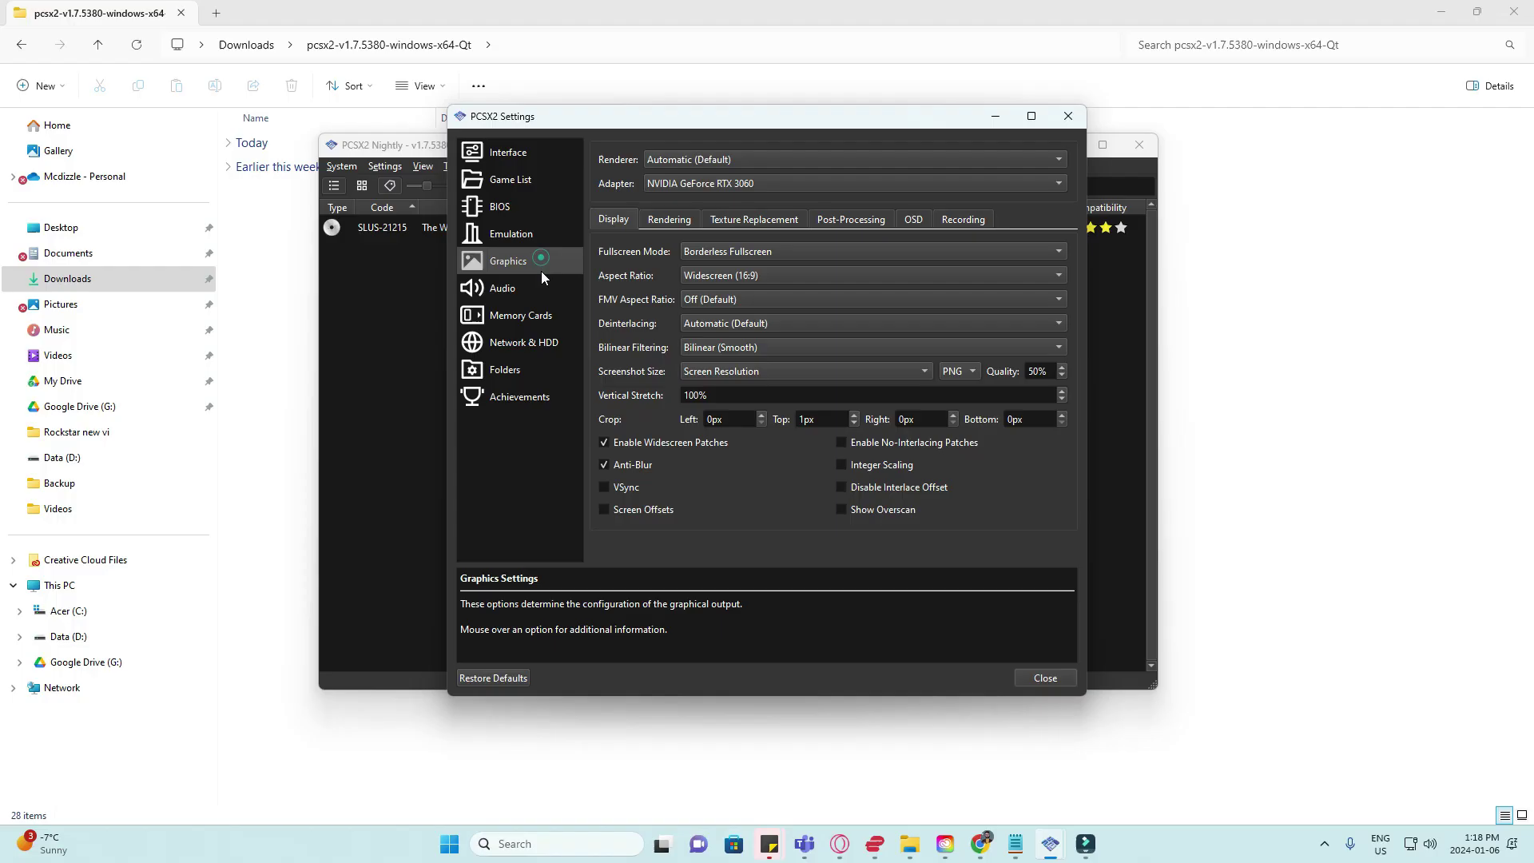
left_click(540, 254)
left_click(550, 317)
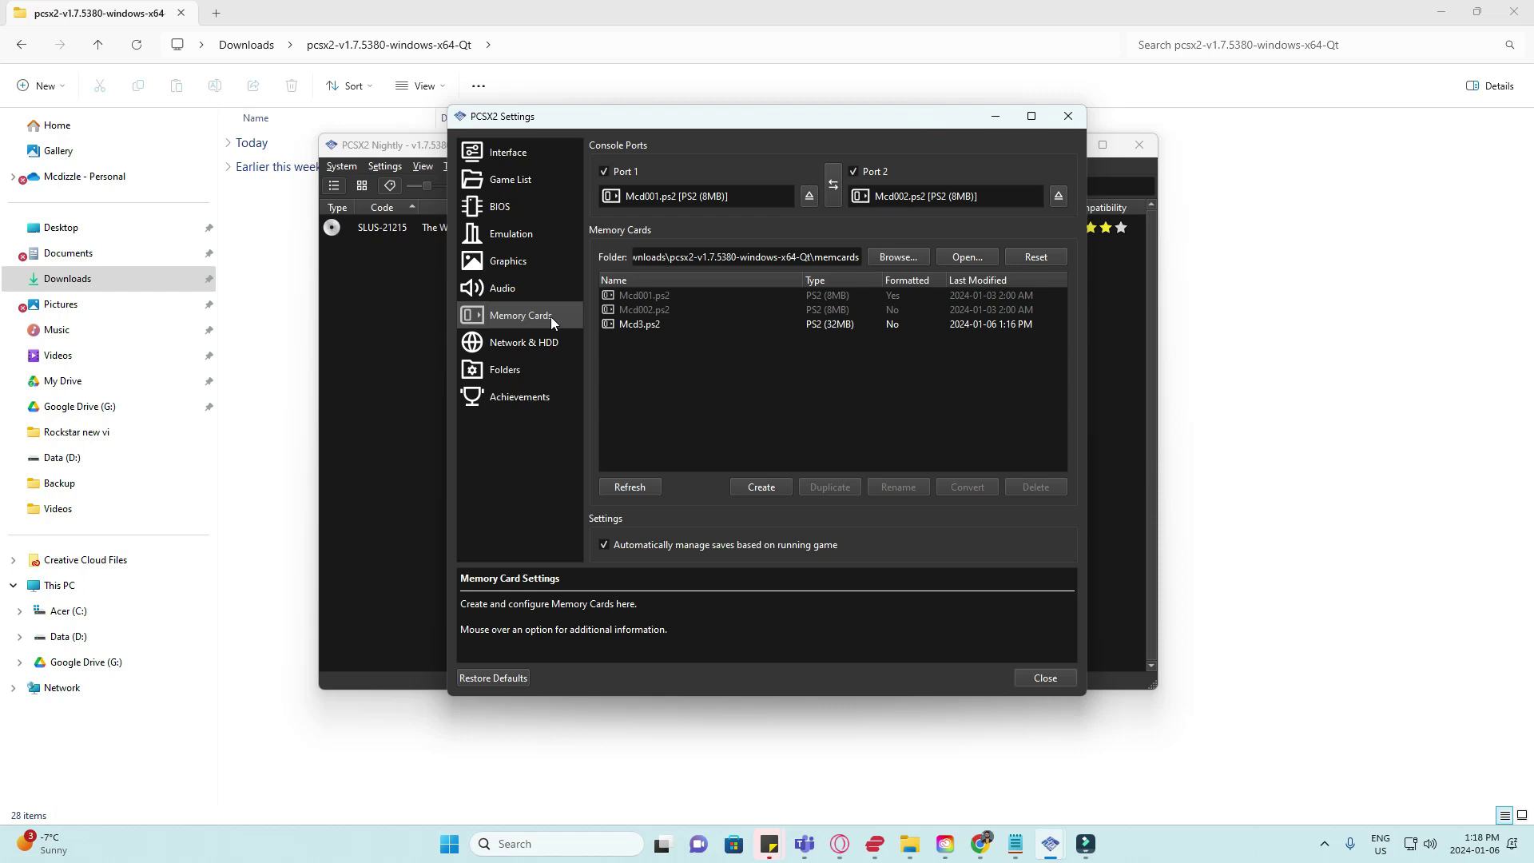
Create a new 32 MB memory card named mcd4.
left_click(766, 486)
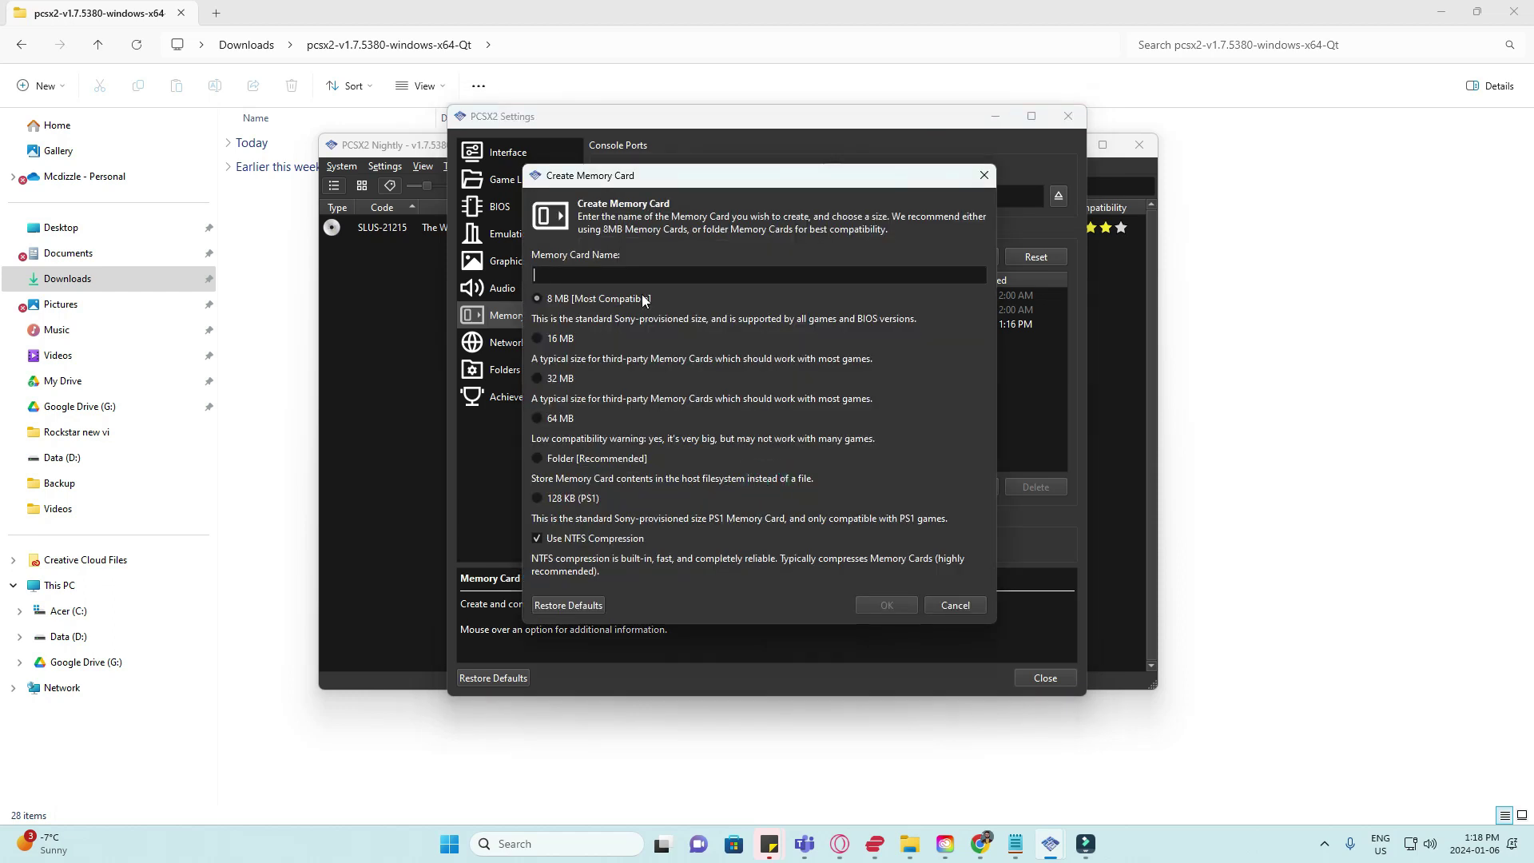
type("mcd4")
left_click(537, 379)
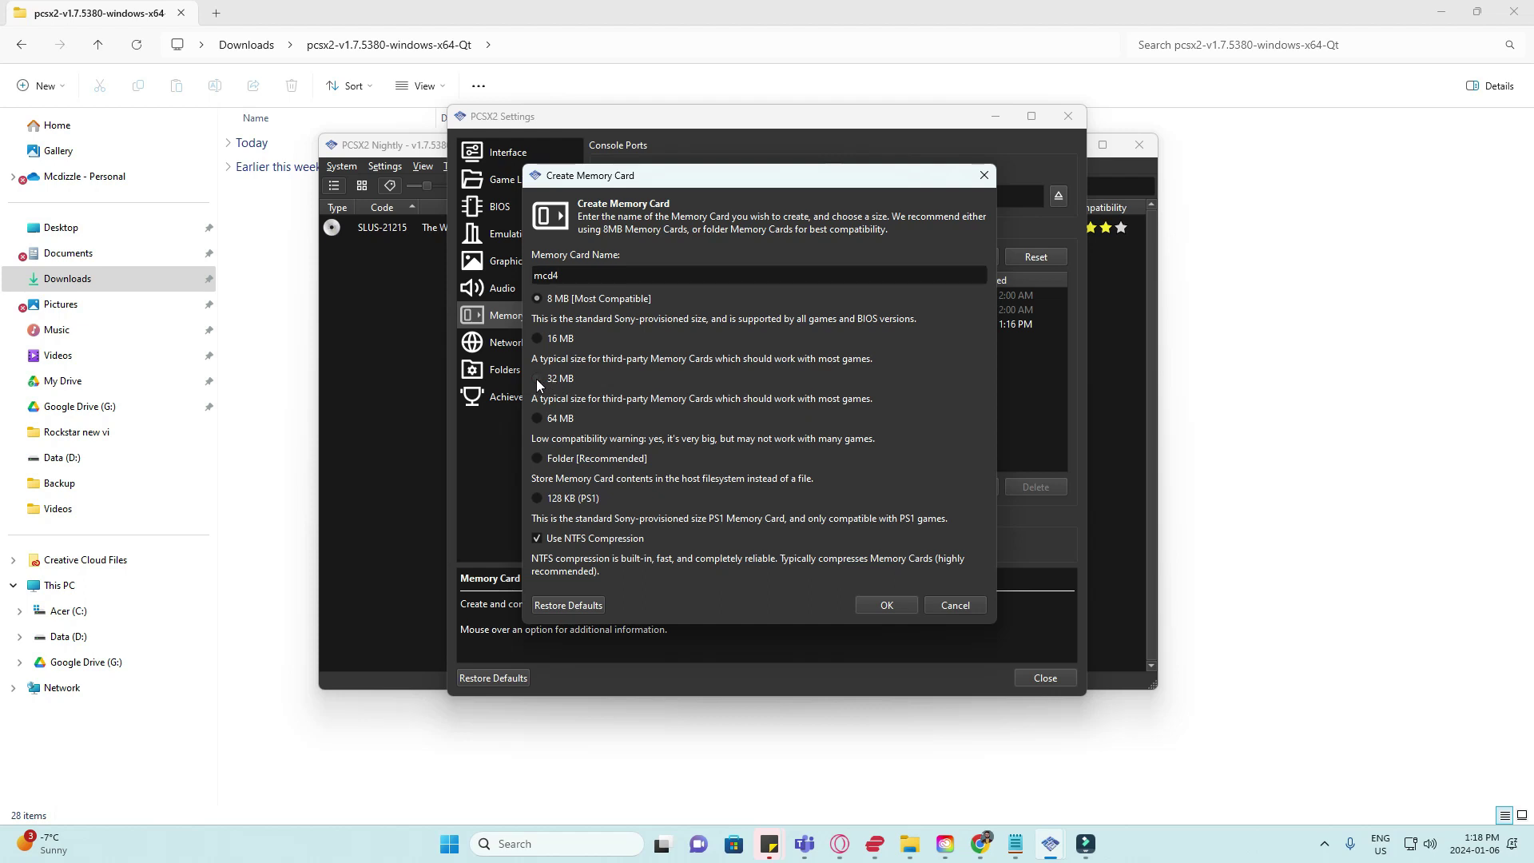
left_click(888, 608)
left_click(801, 413)
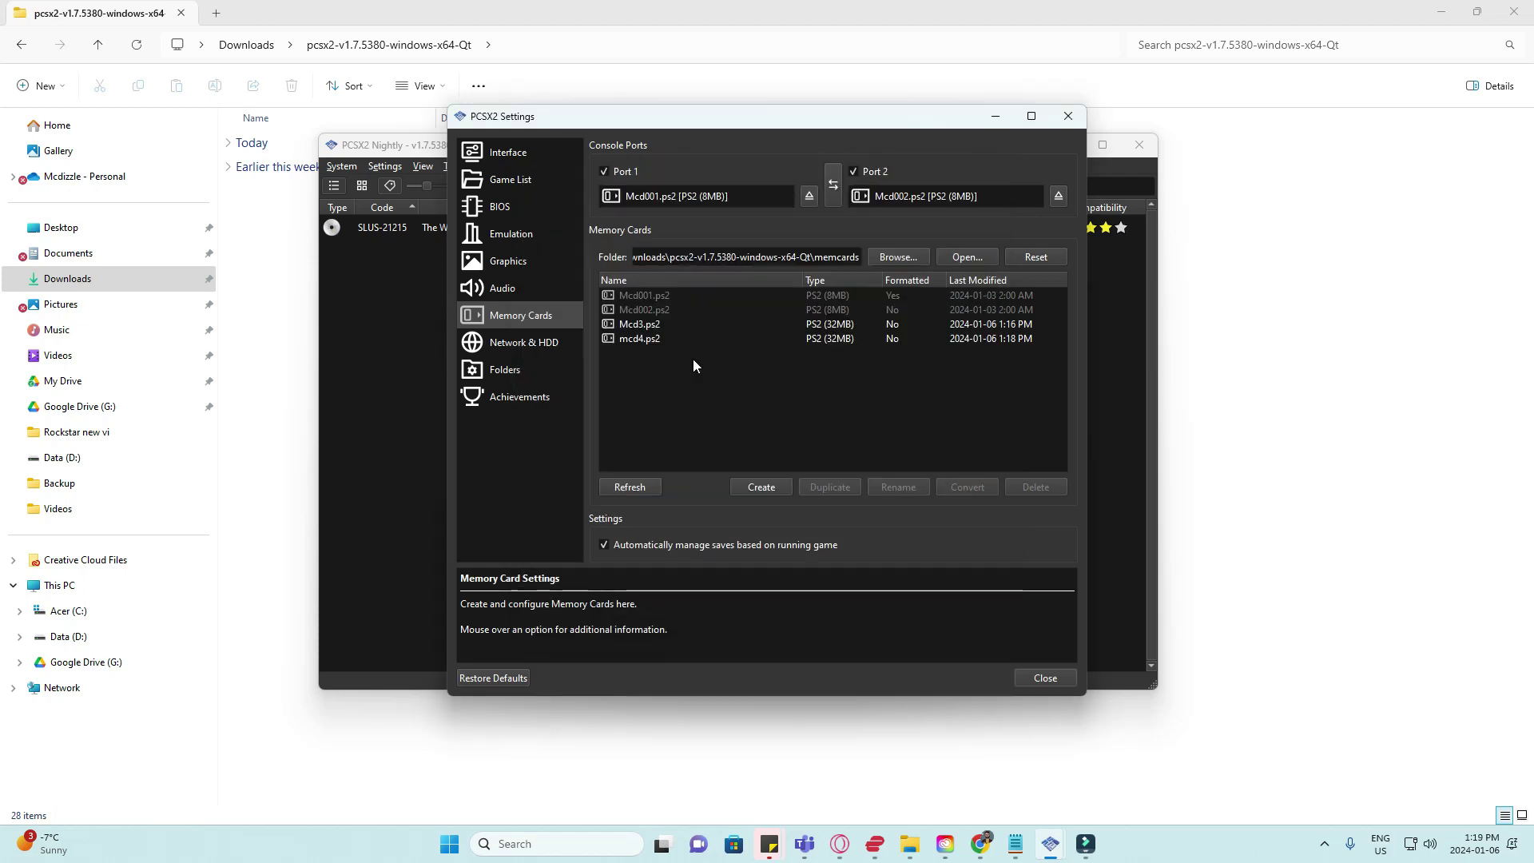
Assign Mcd3.ps2 to Port 1 and Mcd001.ps2 to Port 2.
right_click(648, 324)
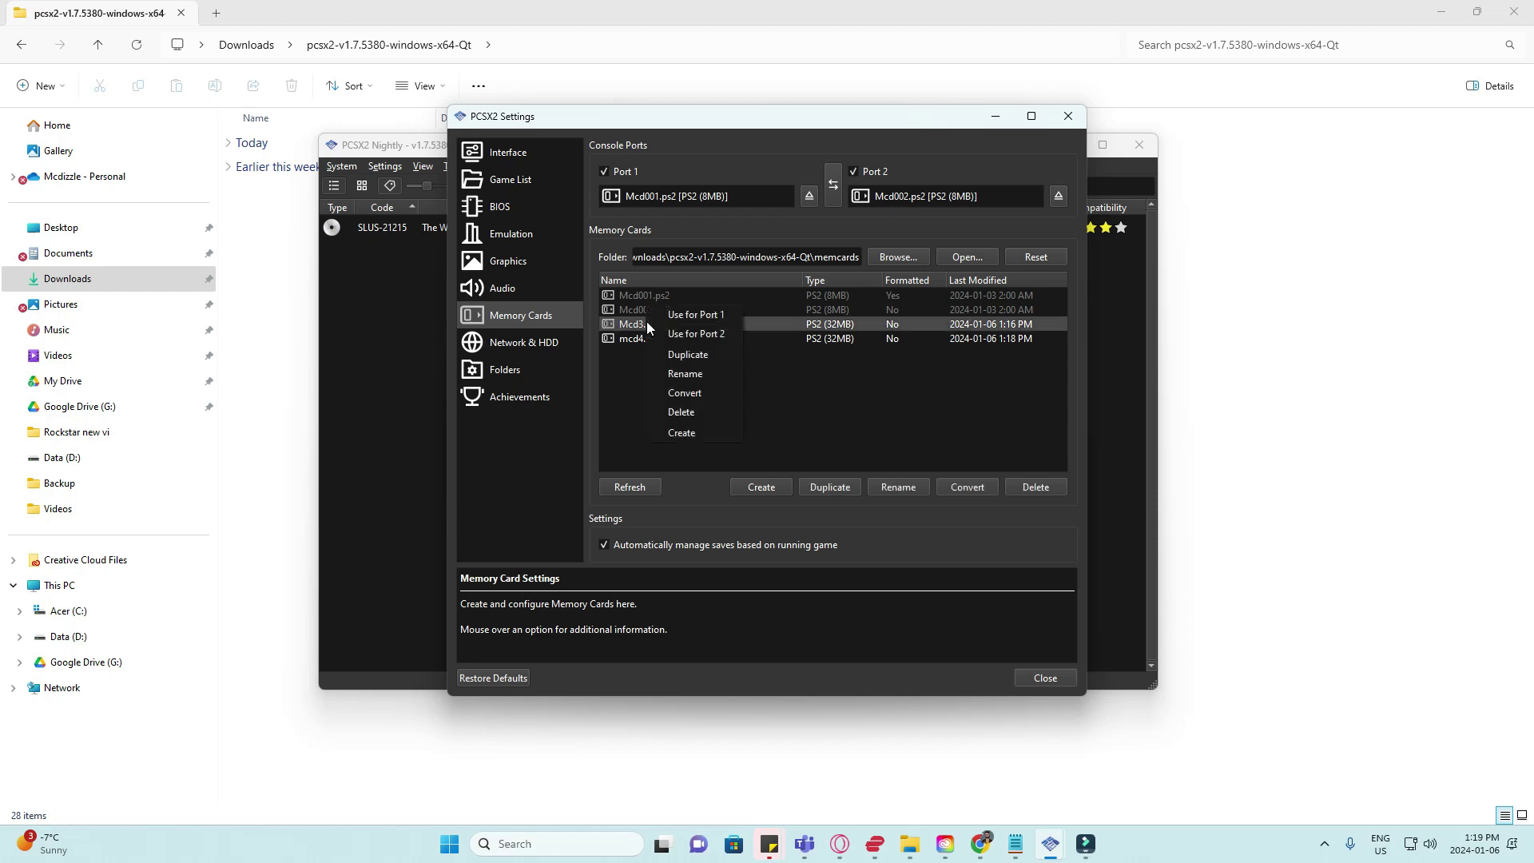
left_click(681, 315)
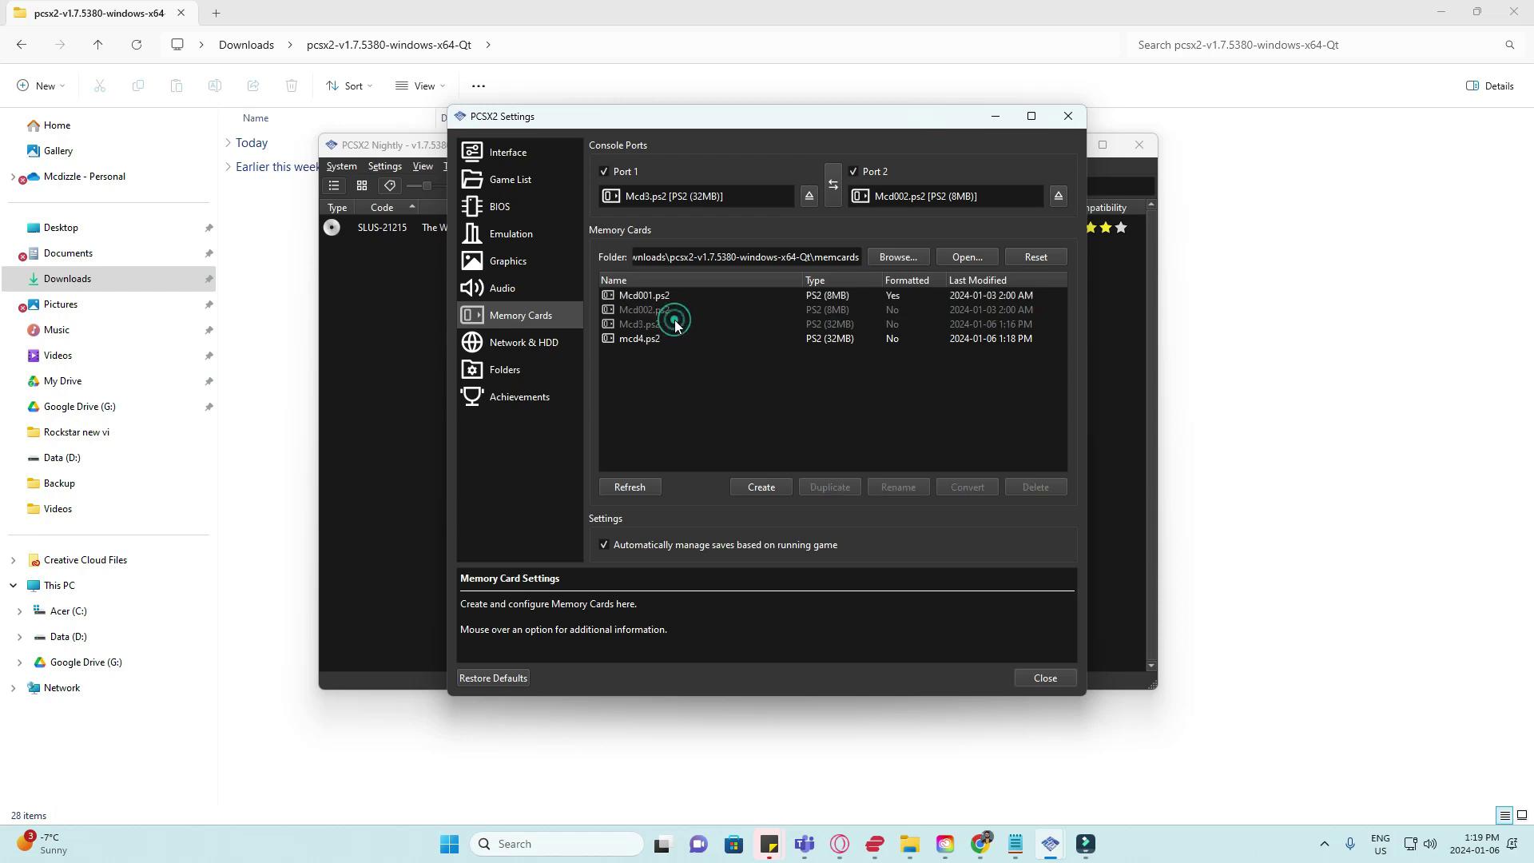
right_click(655, 294)
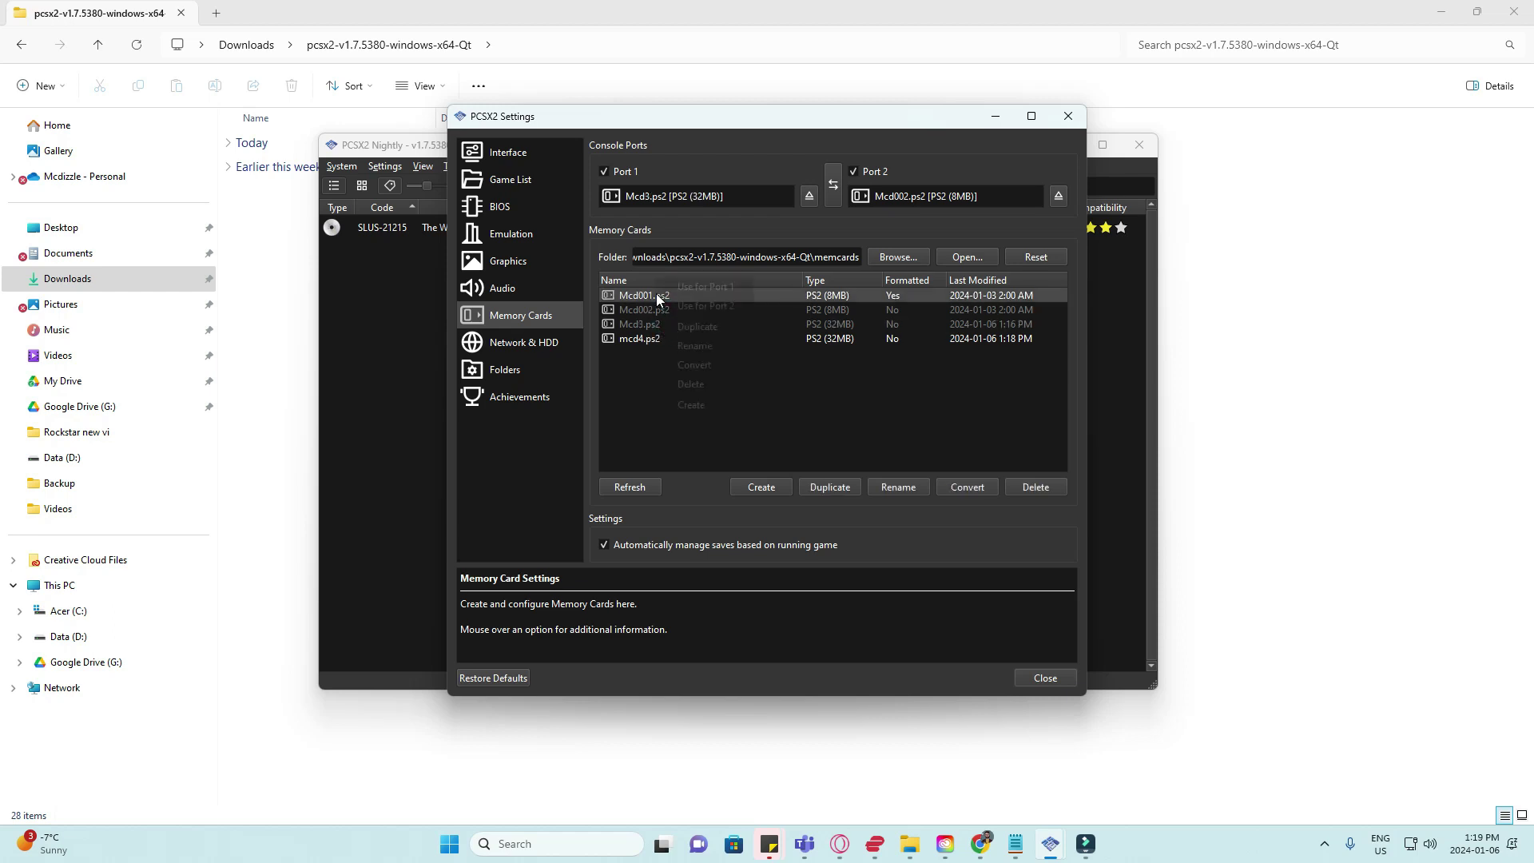
left_click(703, 310)
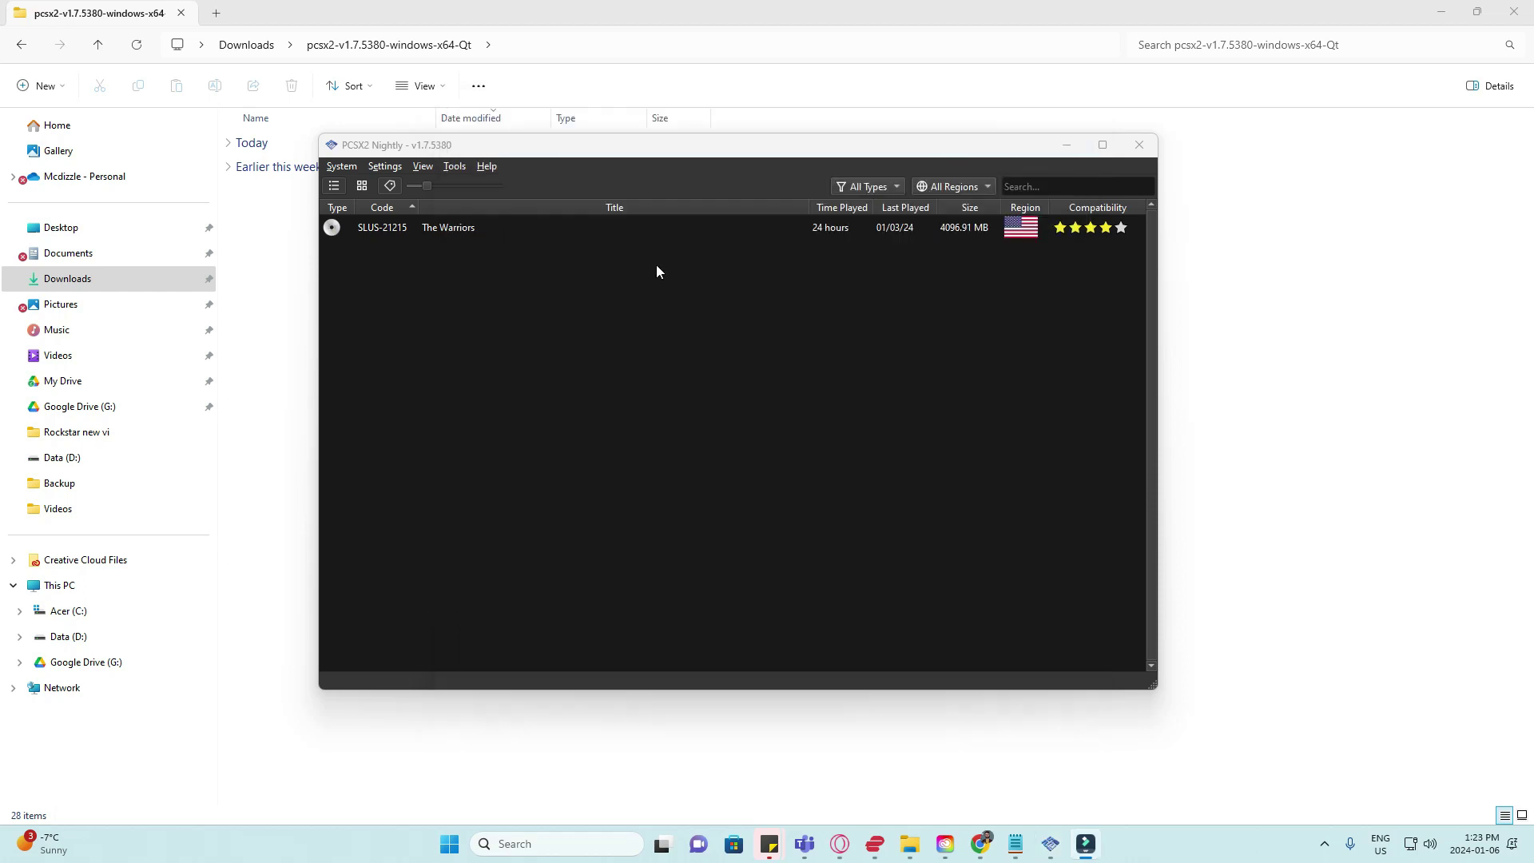
Start The Warriors from the game list and bring up the game window's View menu.
double_click(630, 228)
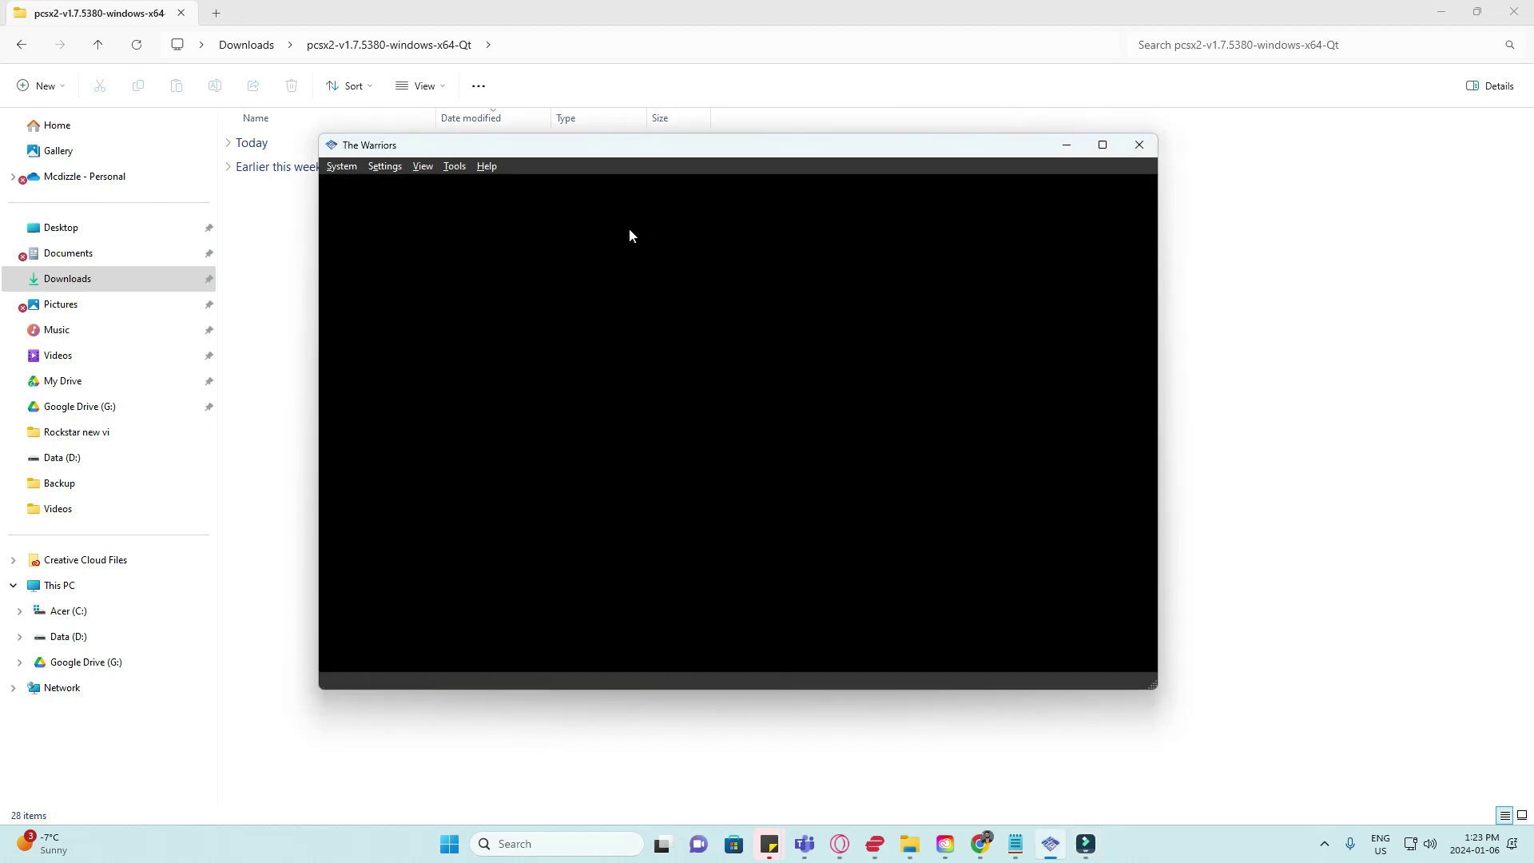
left_click(423, 166)
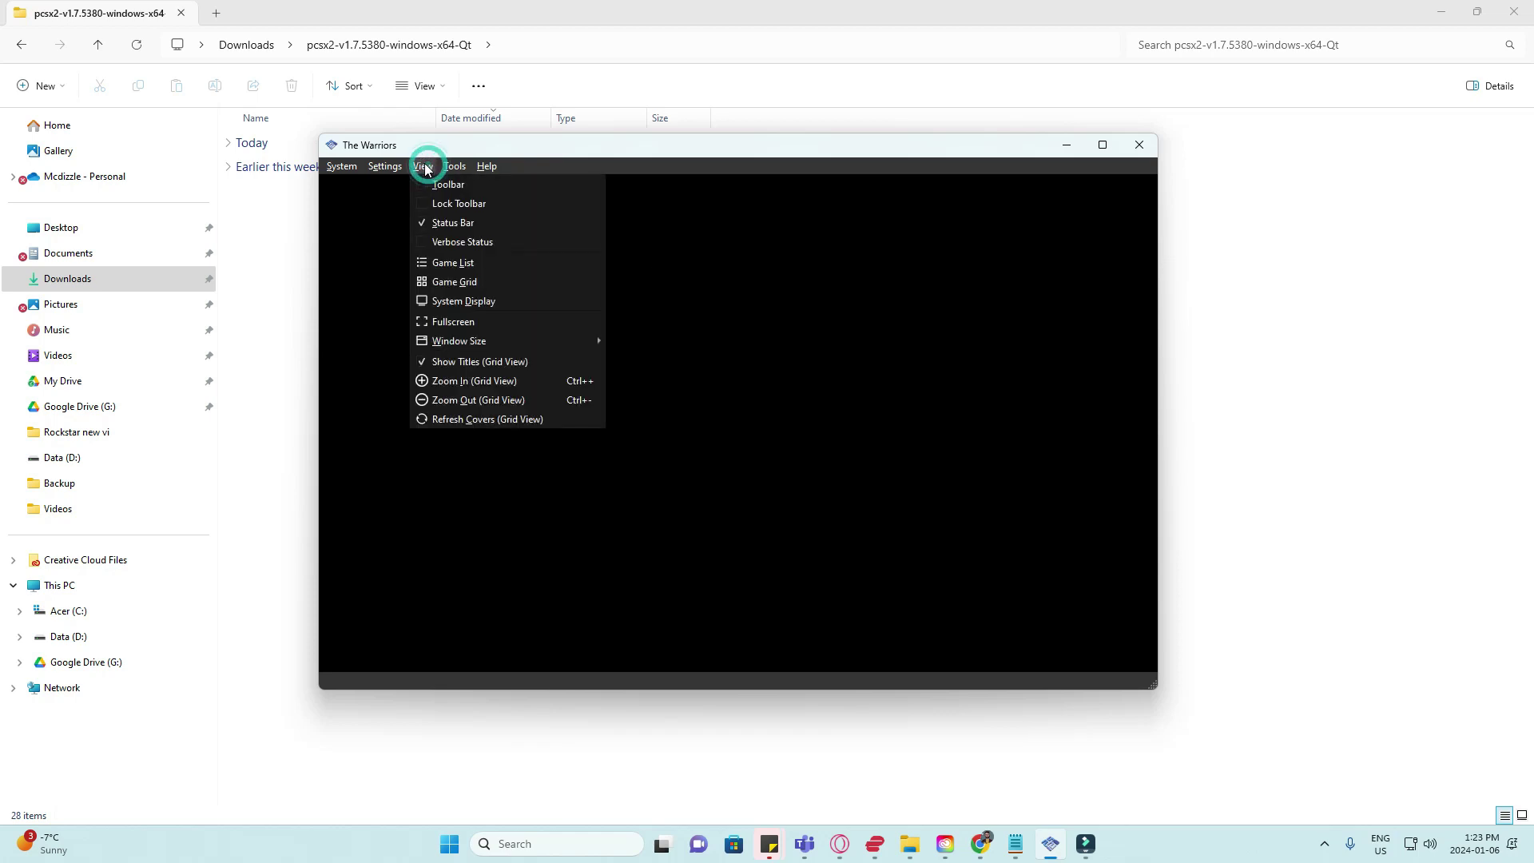